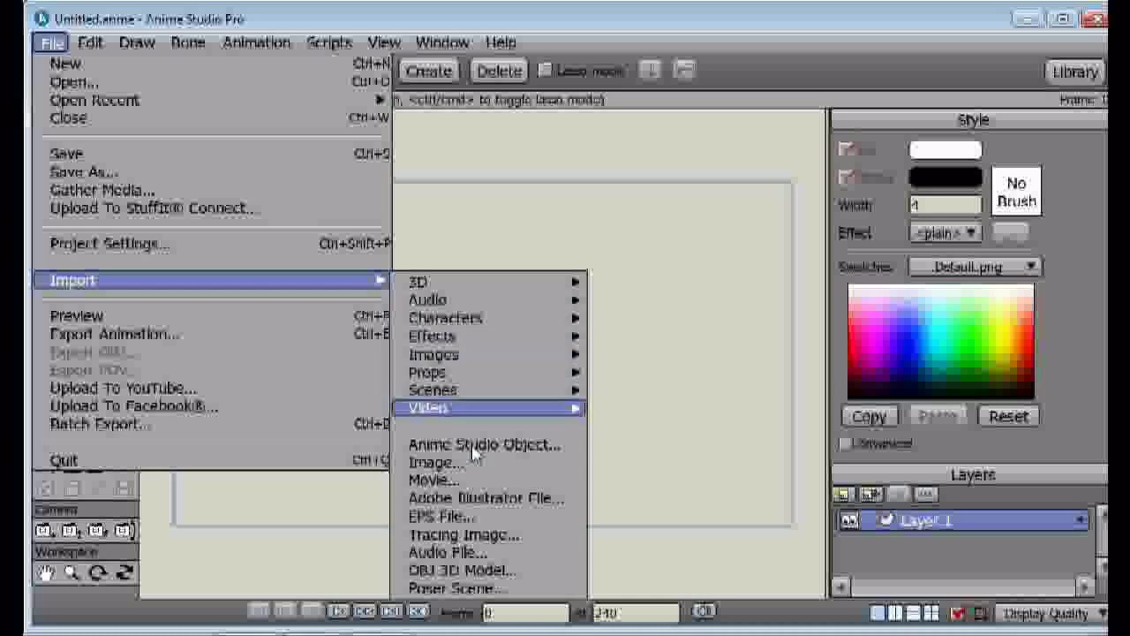
Step: Import the 01body image from the green animation folder
{"action": "left_click", "coordinate": [469, 465]}
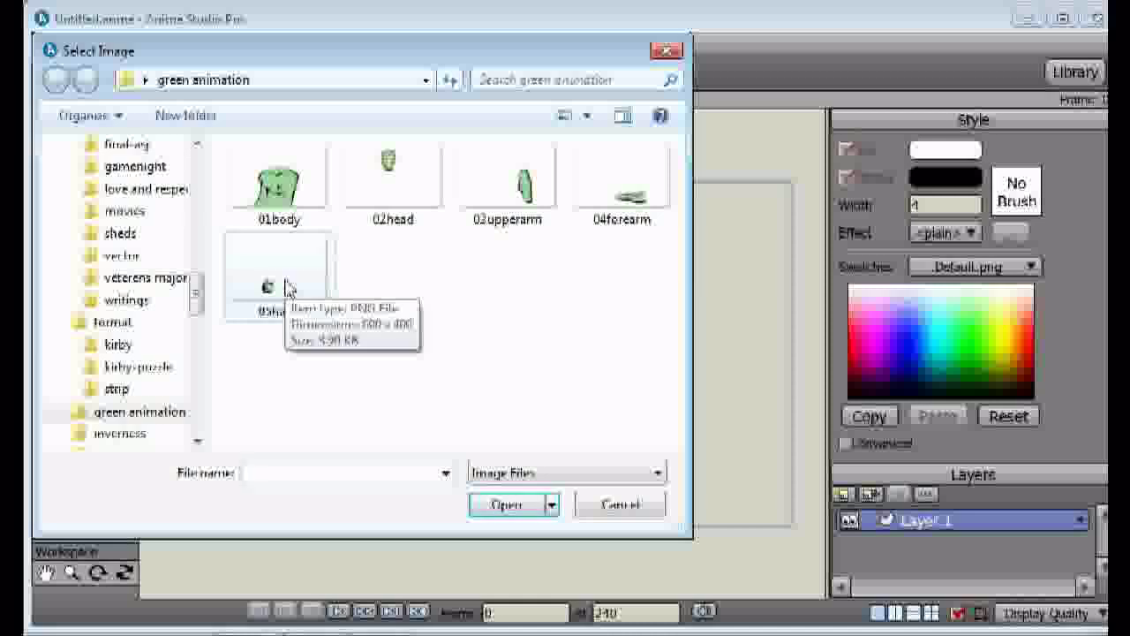
{"action": "left_click", "coordinate": [283, 188]}
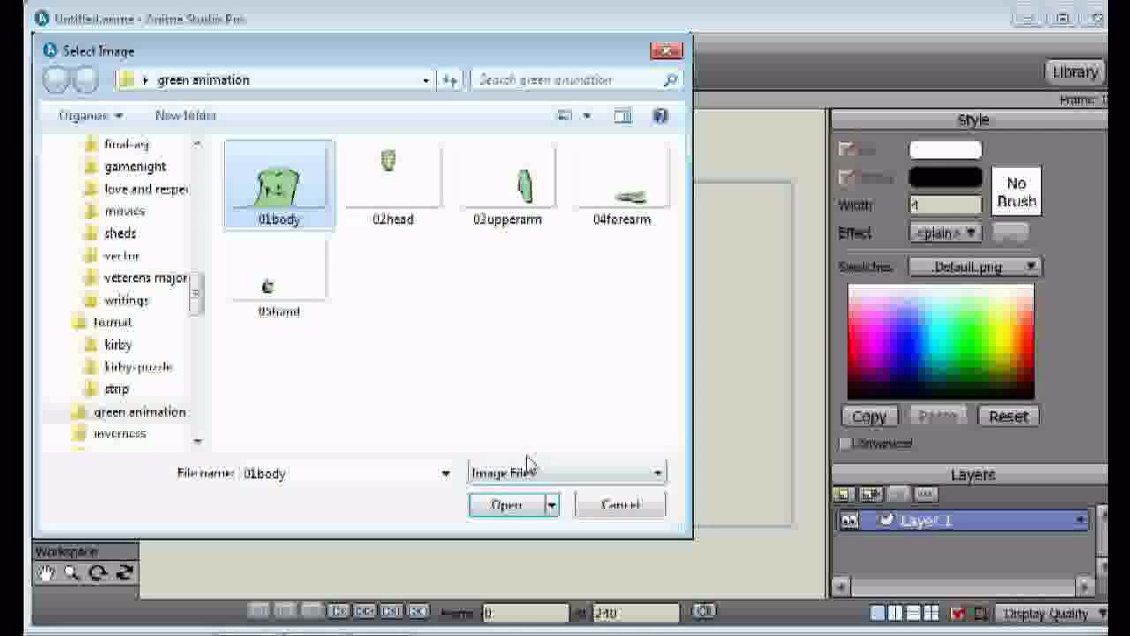
{"action": "left_click", "coordinate": [500, 516]}
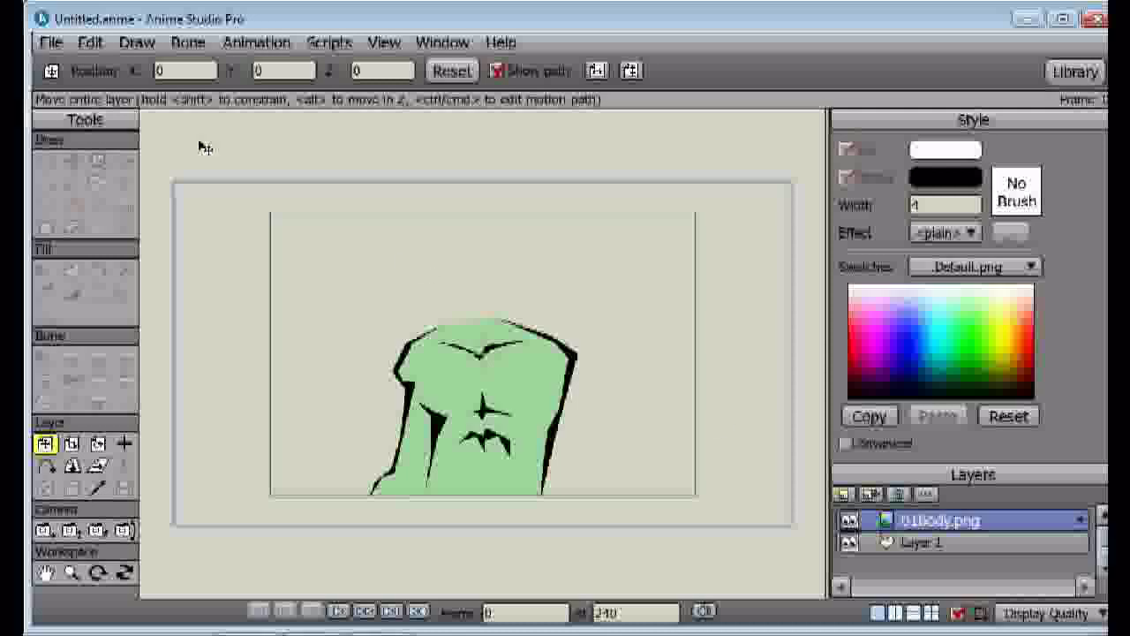
Step: Import the 02head and 03upperarm images as separate layers above the body
{"action": "left_click", "coordinate": [50, 44]}
{"action": "mouse_move", "coordinate": [149, 284]}
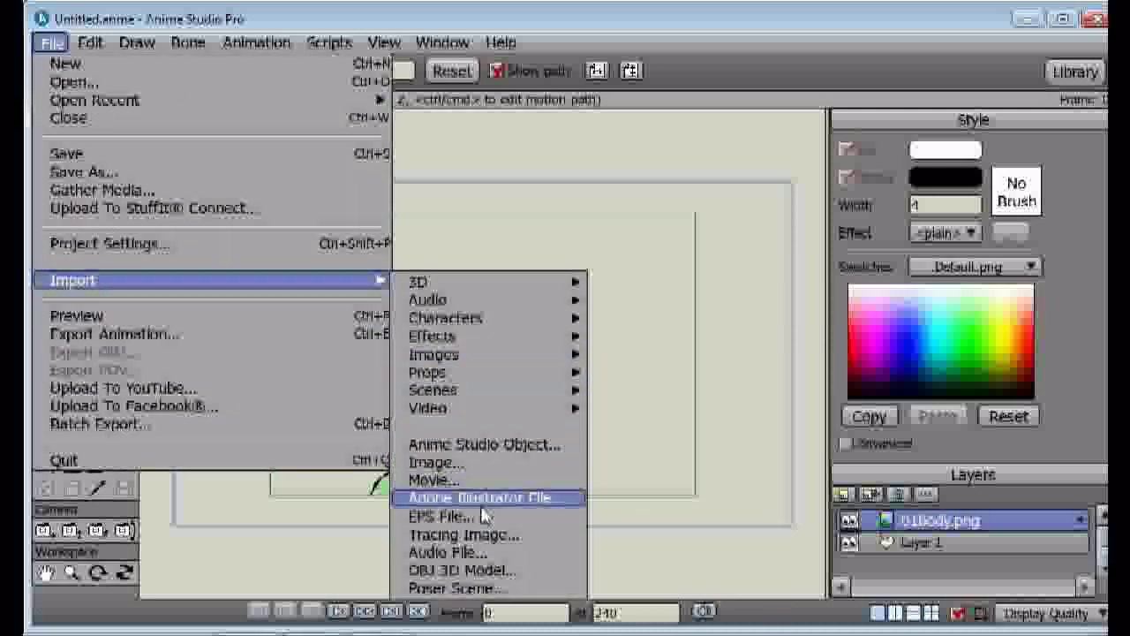
{"action": "left_click", "coordinate": [449, 466]}
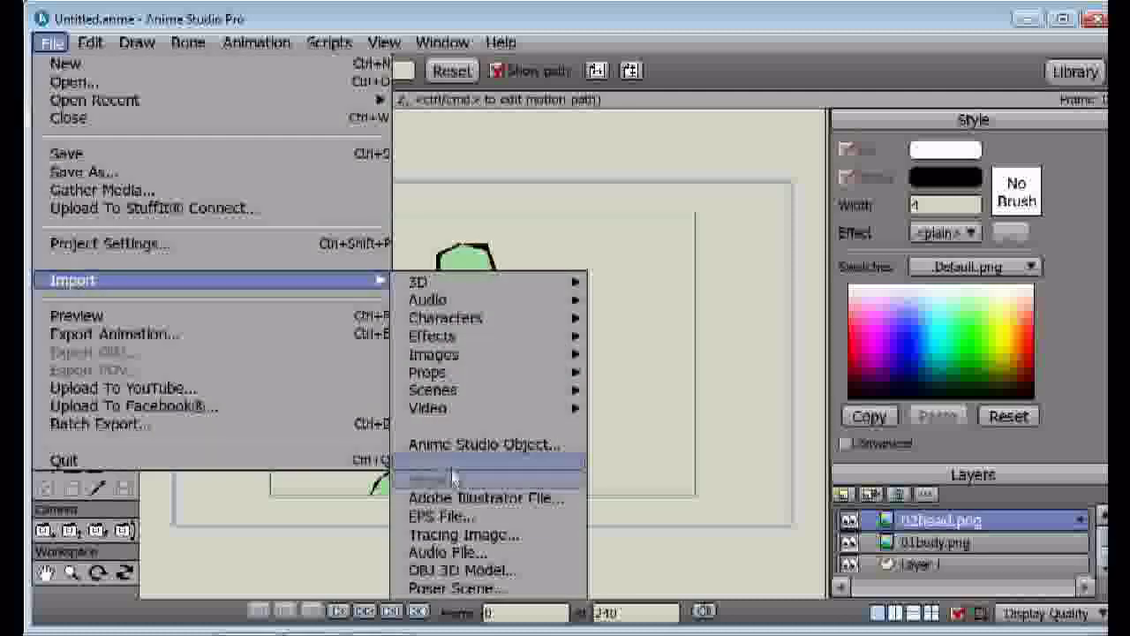
{"action": "left_click", "coordinate": [511, 517]}
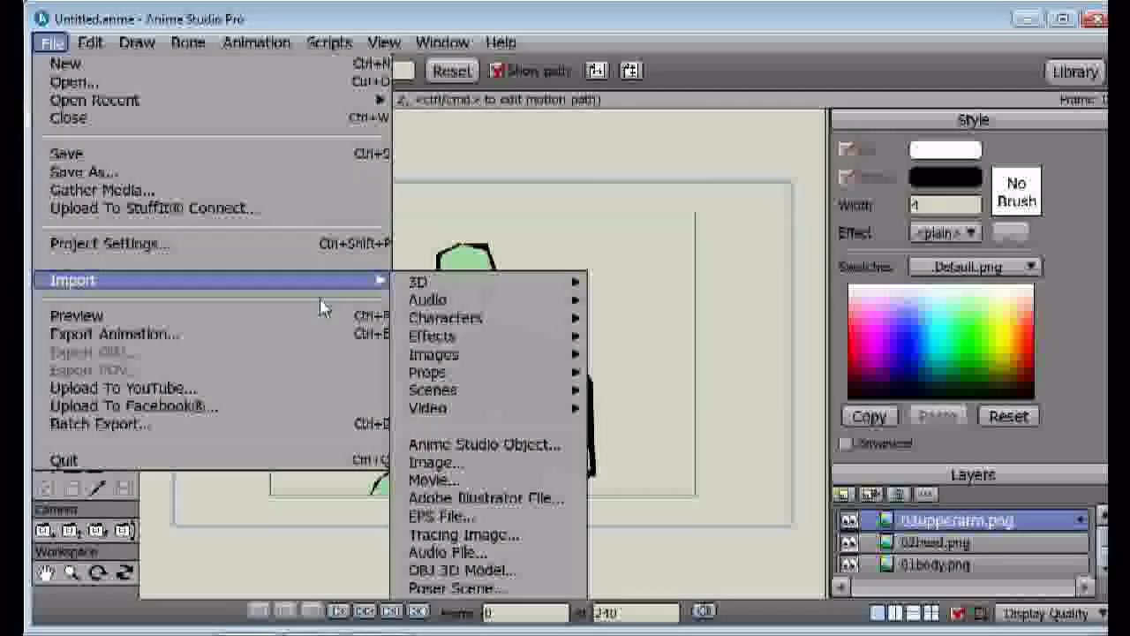
Step: Import the 04forearm and 05hand images as separate layers above the upper arm
{"action": "left_click", "coordinate": [436, 461]}
{"action": "left_click", "coordinate": [622, 181]}
{"action": "left_click", "coordinate": [497, 522]}
{"action": "left_click", "coordinate": [50, 44]}
{"action": "left_click", "coordinate": [436, 462]}
{"action": "left_click", "coordinate": [270, 283]}
{"action": "left_click", "coordinate": [504, 504]}
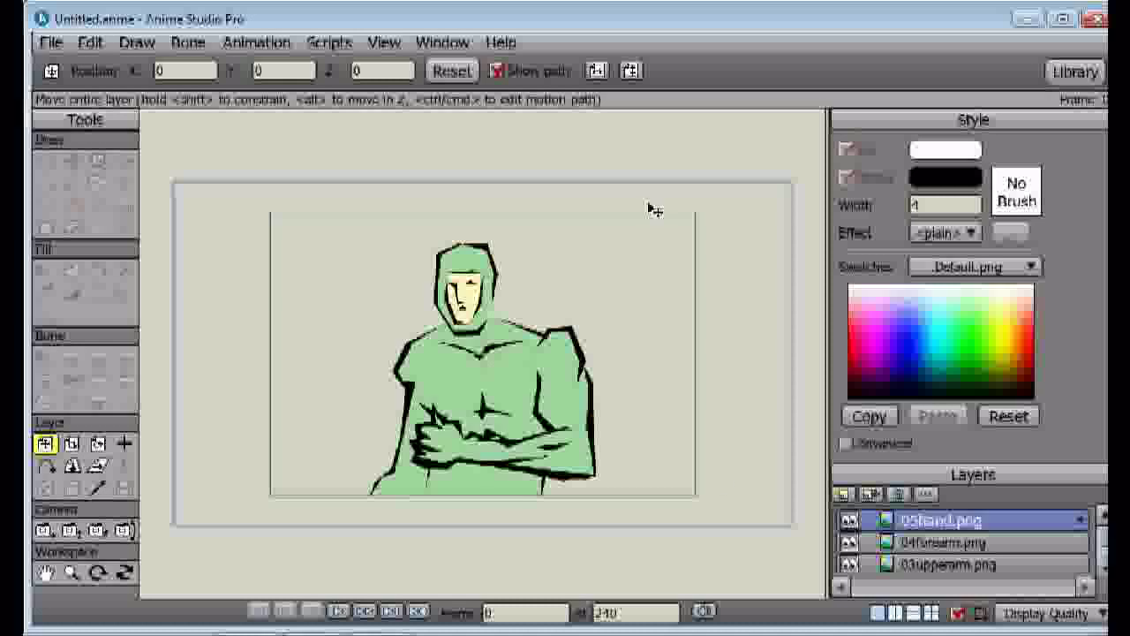
Step: Add a bone layer above the imported images and name it head
{"action": "left_click", "coordinate": [843, 496]}
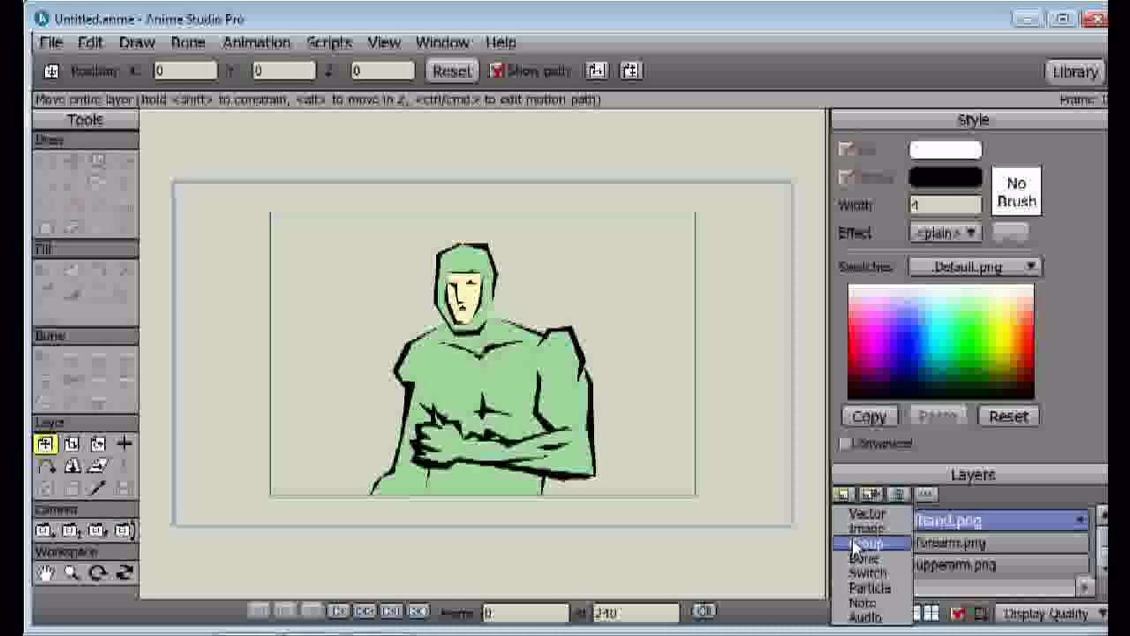
{"action": "left_click", "coordinate": [854, 544]}
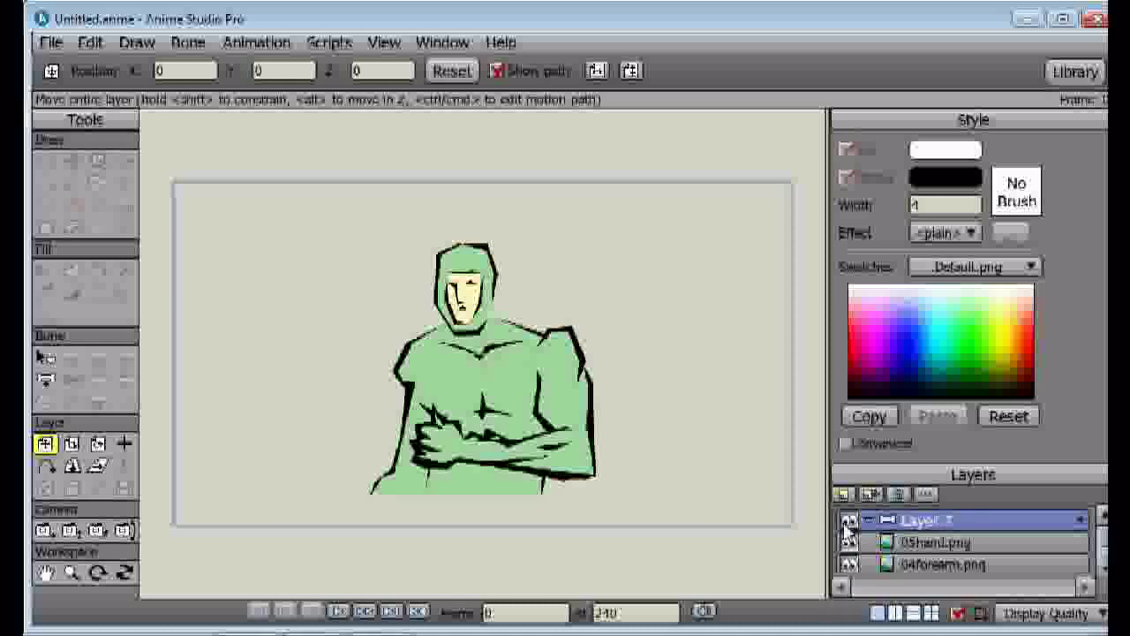
{"action": "double_click", "coordinate": [924, 523]}
{"action": "type", "text": "head"}
{"action": "key", "text": "Return"}
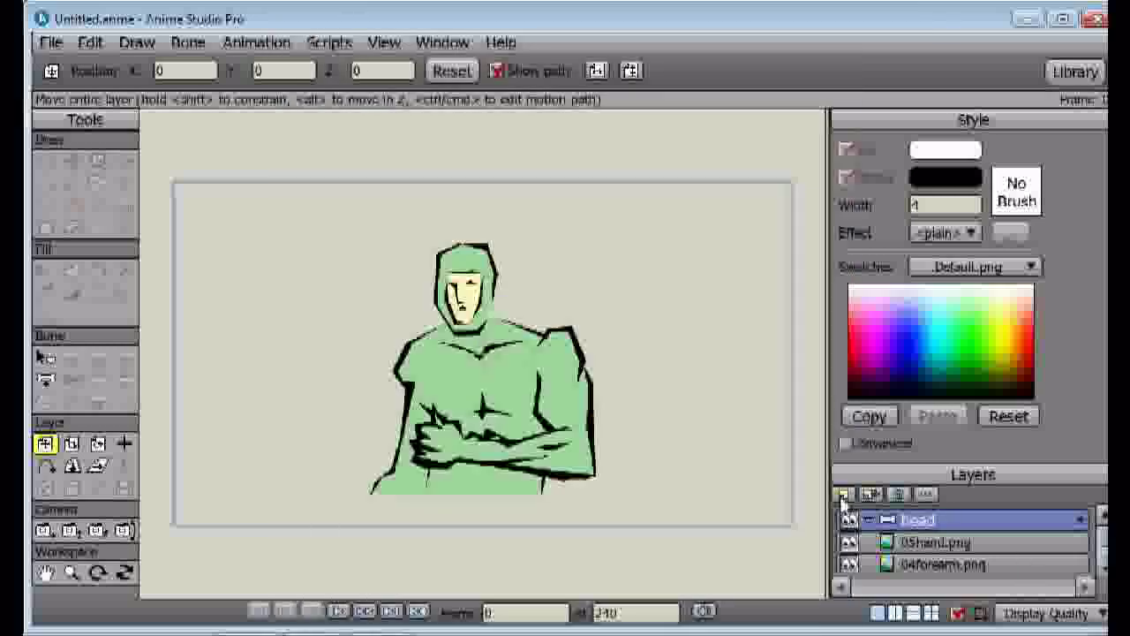
Step: Add a second bone layer and name it arm
{"action": "left_click", "coordinate": [843, 496]}
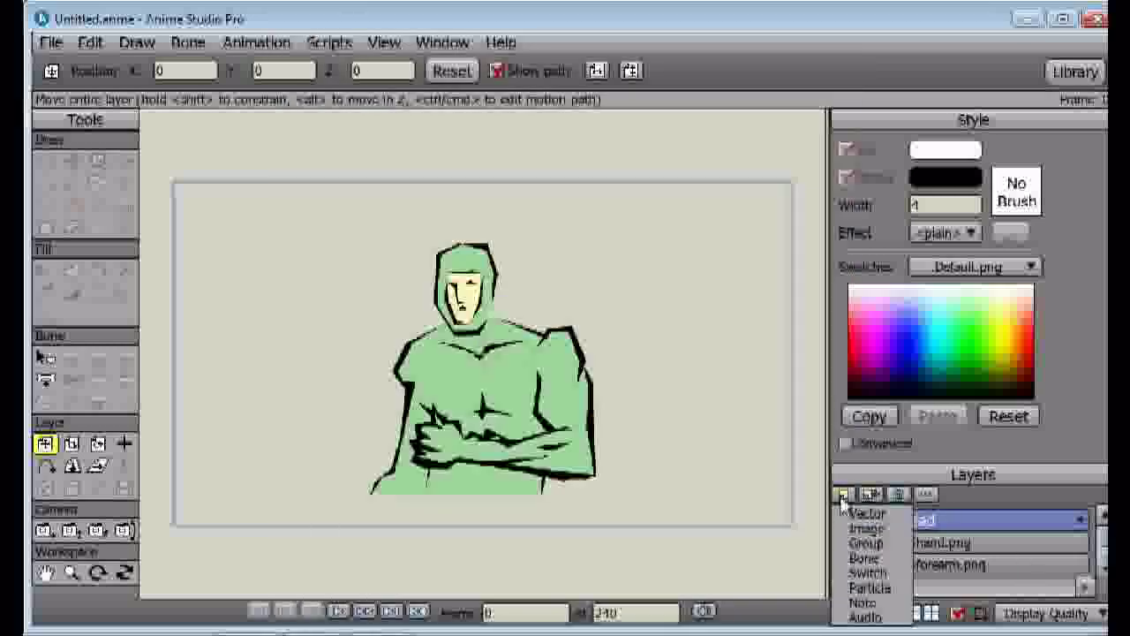
{"action": "left_click", "coordinate": [853, 565]}
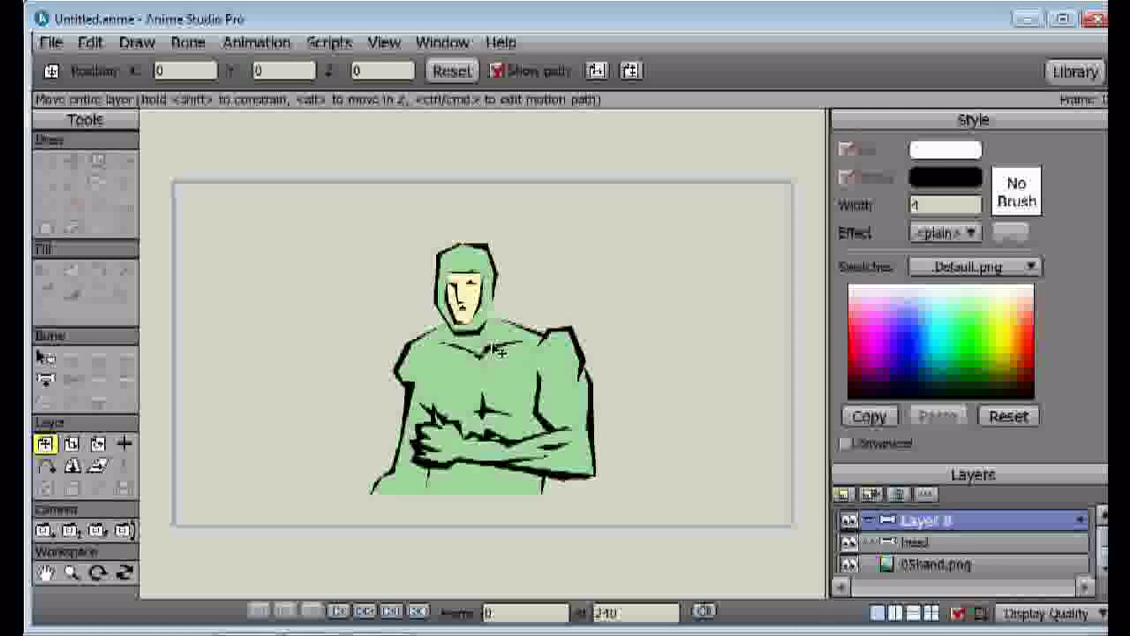
{"action": "double_click", "coordinate": [938, 526]}
{"action": "type", "text": "s"}
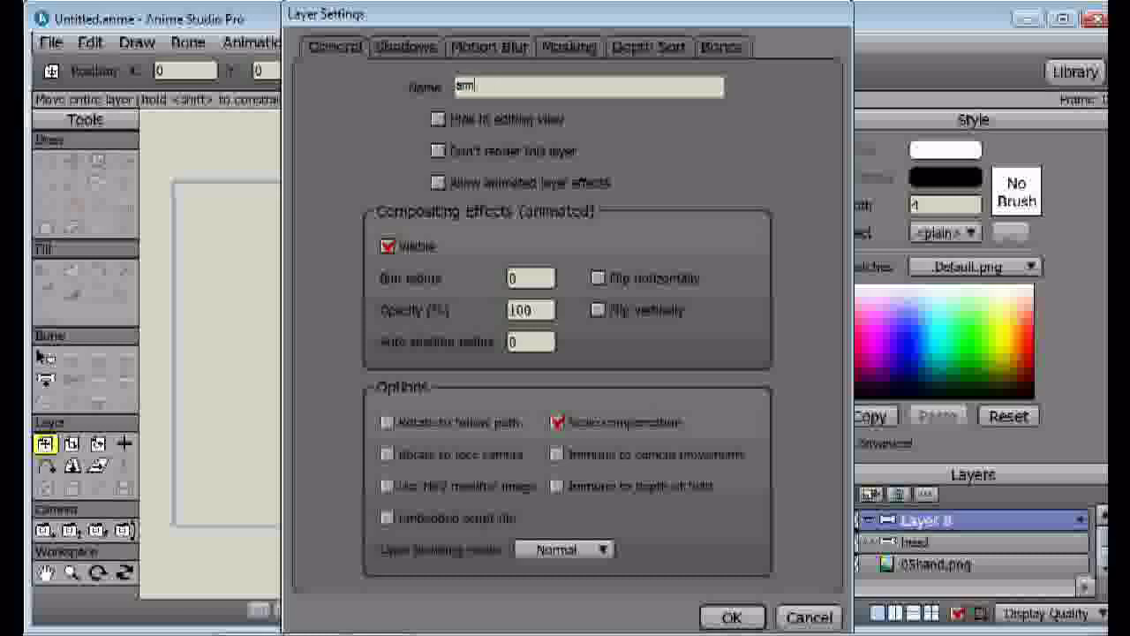
{"action": "key", "text": "Return"}
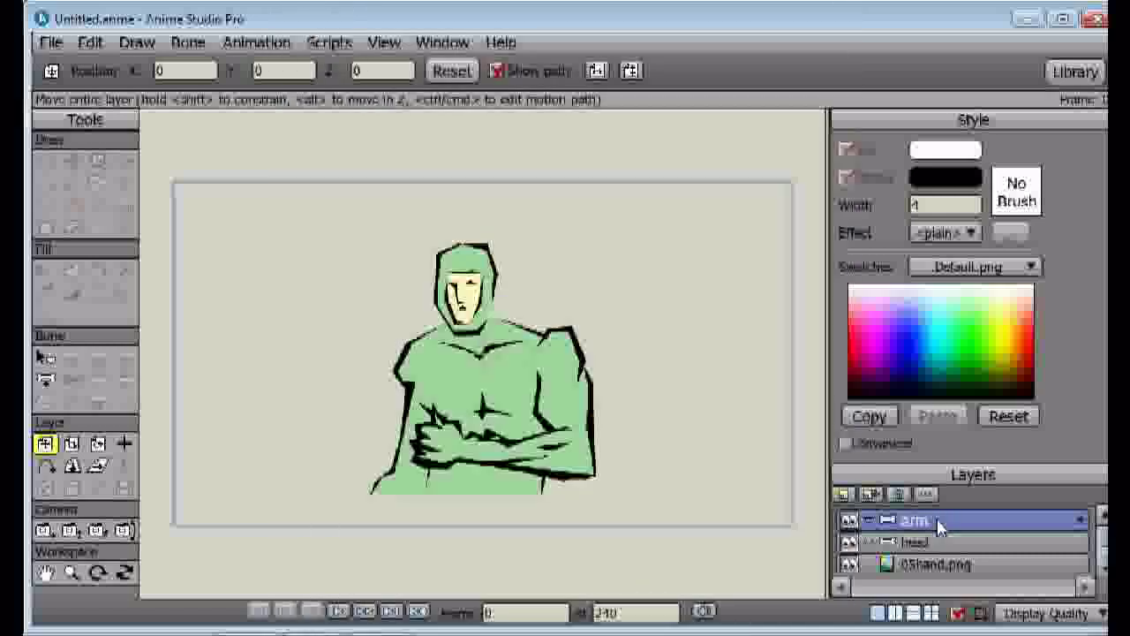
Step: On the head bone layer, draw a bone about 0.49 long from the base of the neck up to the forehead
{"action": "left_click", "coordinate": [923, 541]}
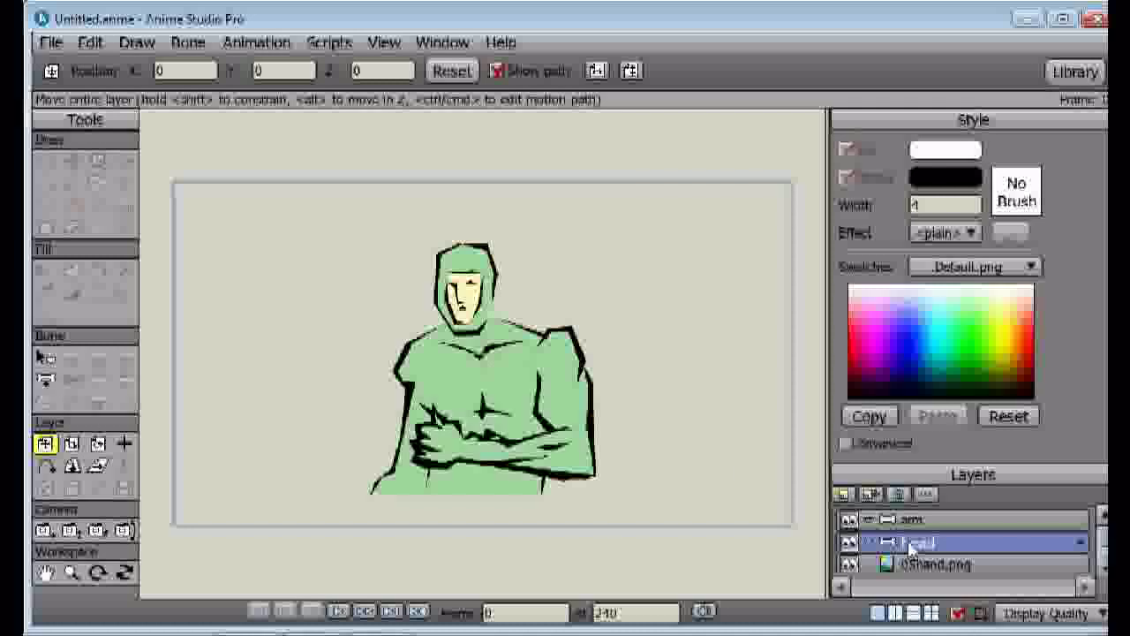
{"action": "left_click", "coordinate": [46, 381]}
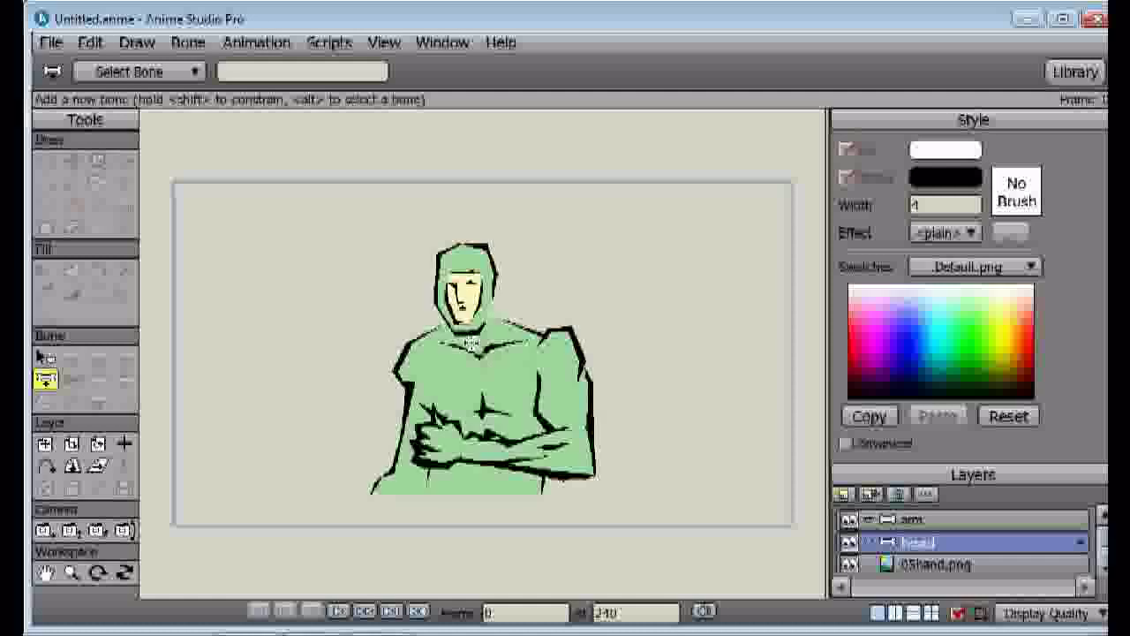
{"action": "left_click_drag", "start_coordinate": [471, 342], "coordinate": [464, 258]}
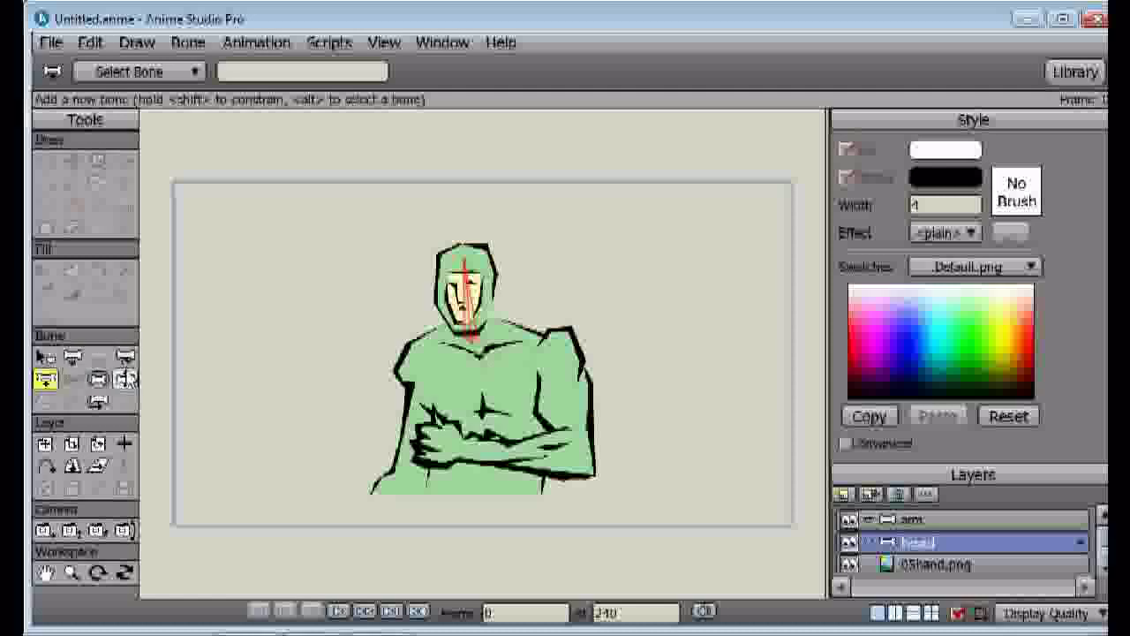
Step: Shift the head bone slightly sideways to about X -0.10 so it sits over the neck
{"action": "left_click", "coordinate": [72, 359]}
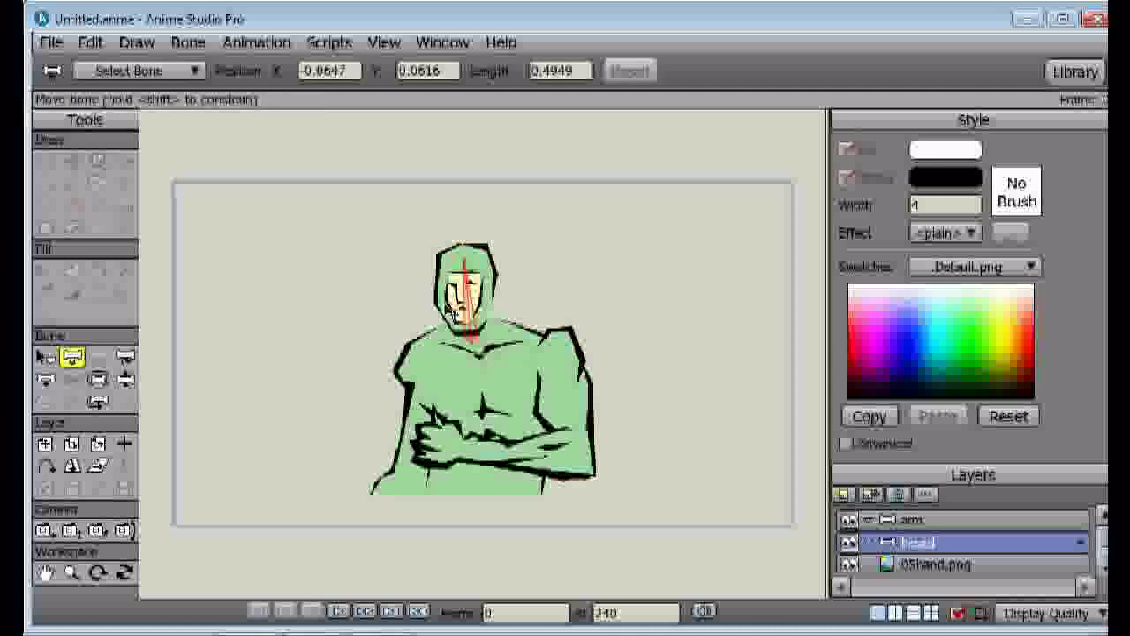
{"action": "left_click_drag", "start_coordinate": [472, 319], "coordinate": [463, 329]}
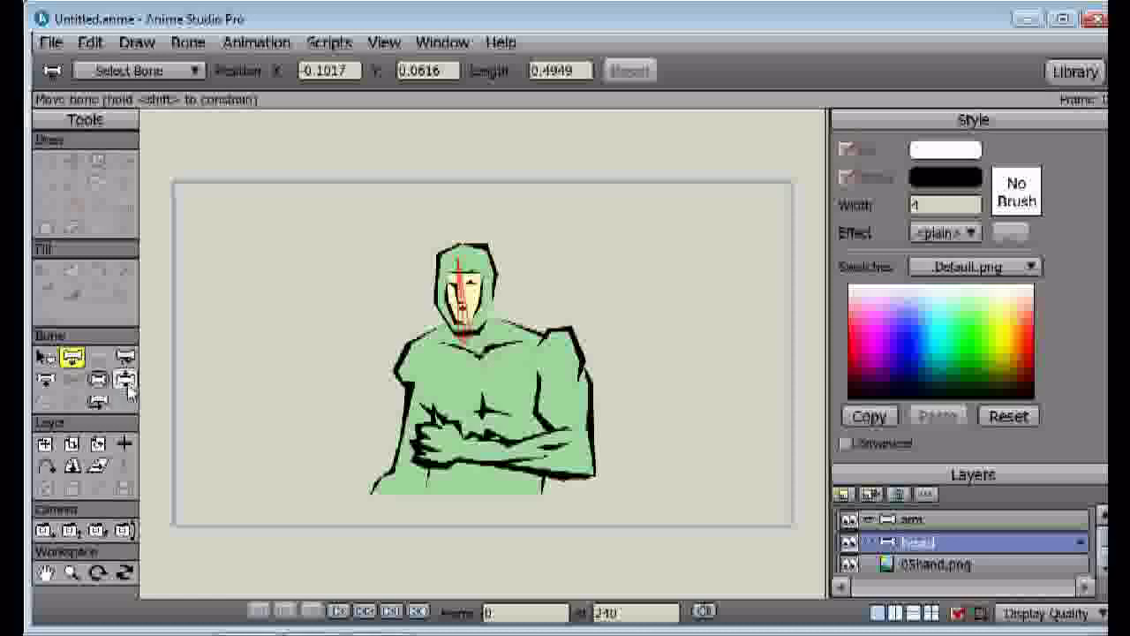
{"action": "left_click", "coordinate": [43, 356]}
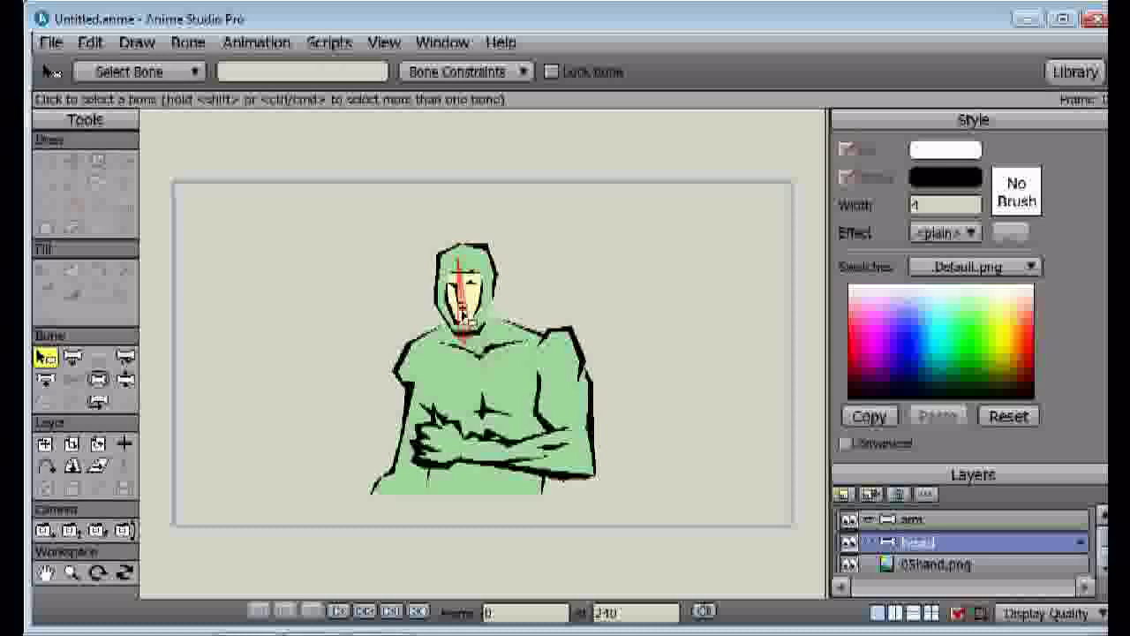
Step: Test how the head bone swings using Manipulate Bones
{"action": "left_click", "coordinate": [126, 380]}
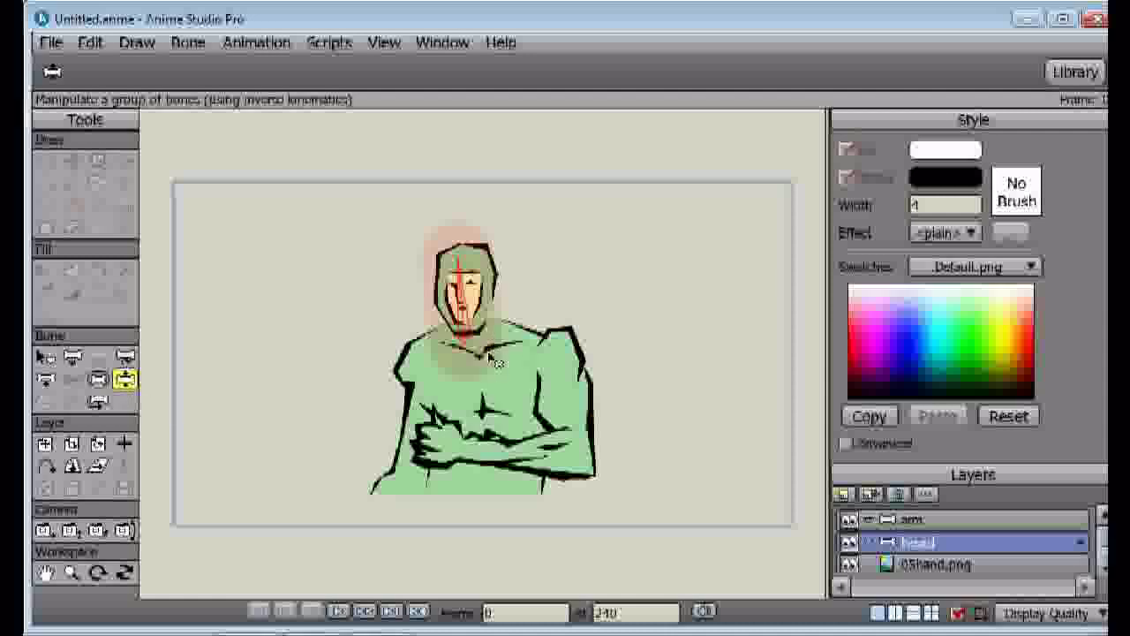
{"action": "left_click_drag", "start_coordinate": [492, 371], "coordinate": [491, 373]}
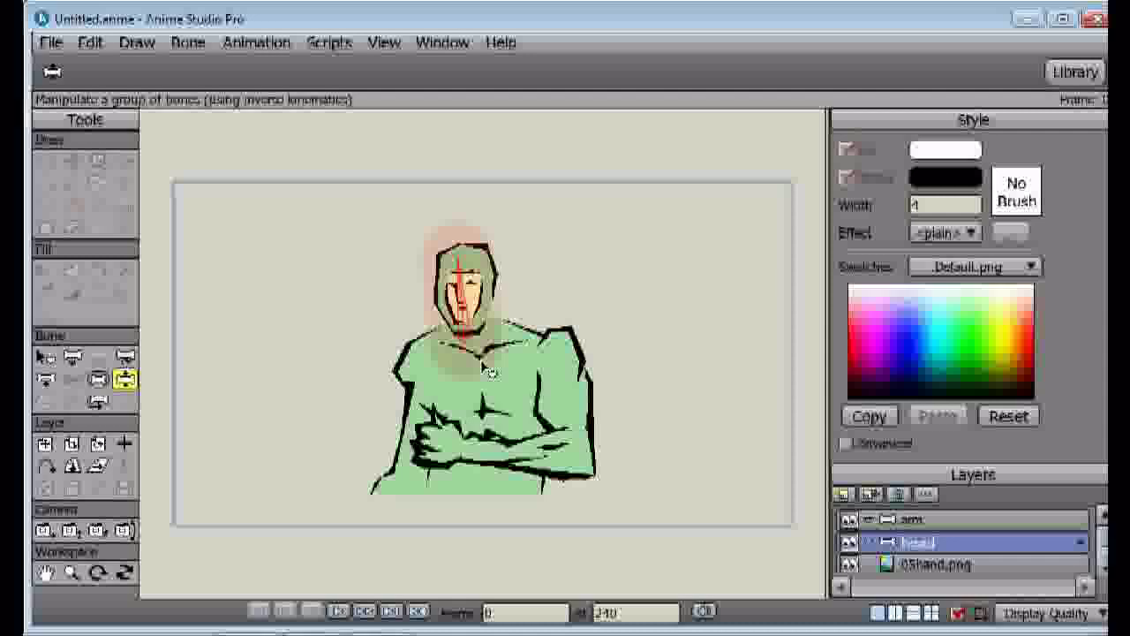
{"action": "mouse_move", "coordinate": [492, 371]}
{"action": "left_mouse_down"}
{"action": "mouse_move", "coordinate": [477, 373]}
{"action": "mouse_move", "coordinate": [499, 378]}
{"action": "mouse_move", "coordinate": [476, 369]}
{"action": "left_mouse_up"}
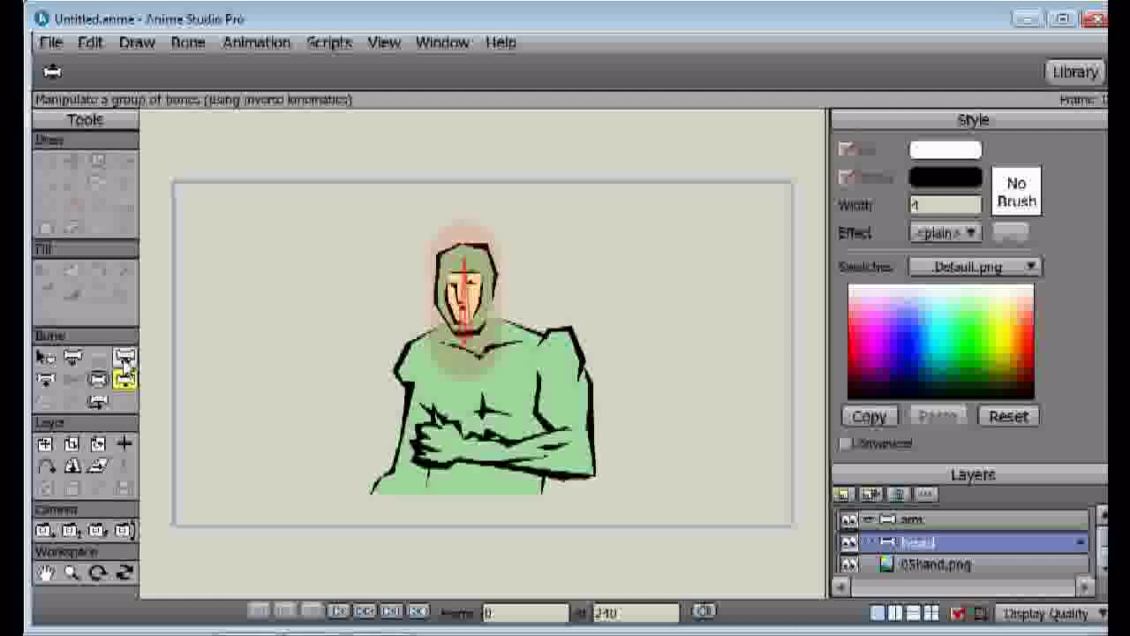
Step: Reduce the head bone's strength to 0 and reselect the bone
{"action": "left_click", "coordinate": [100, 381]}
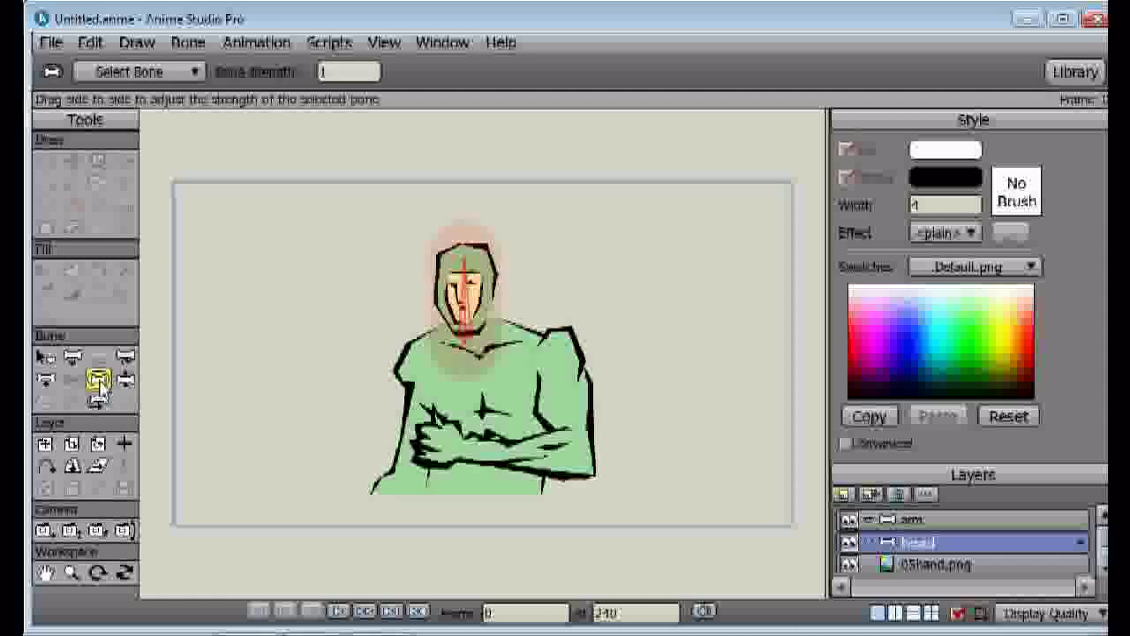
{"action": "left_click_drag", "start_coordinate": [486, 323], "coordinate": [348, 310]}
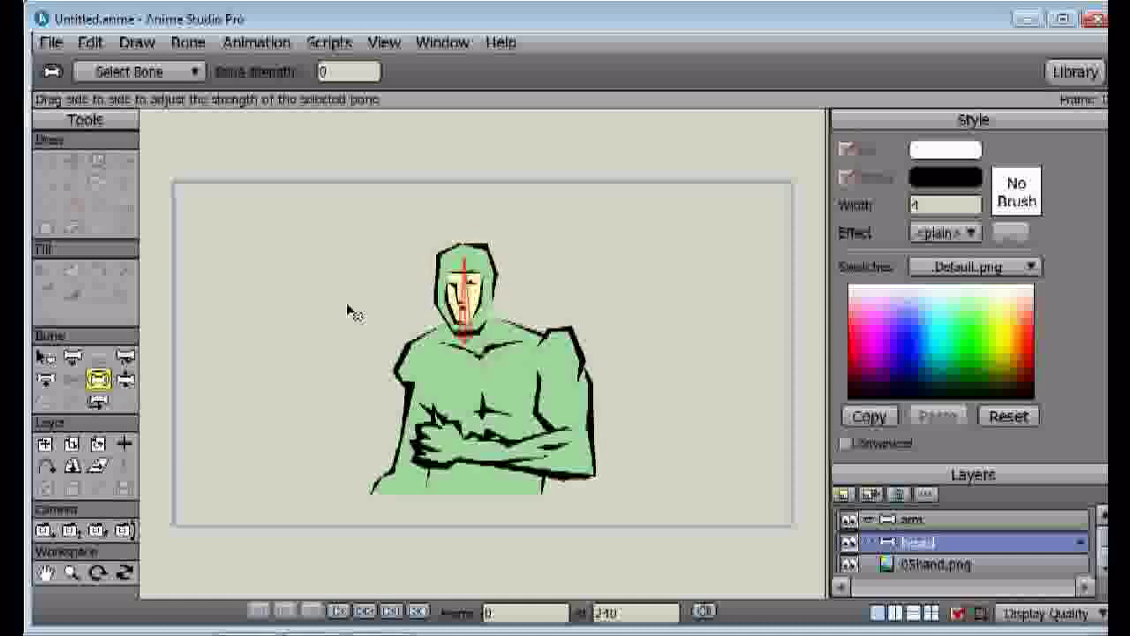
{"action": "left_click", "coordinate": [44, 357]}
{"action": "left_click", "coordinate": [492, 313]}
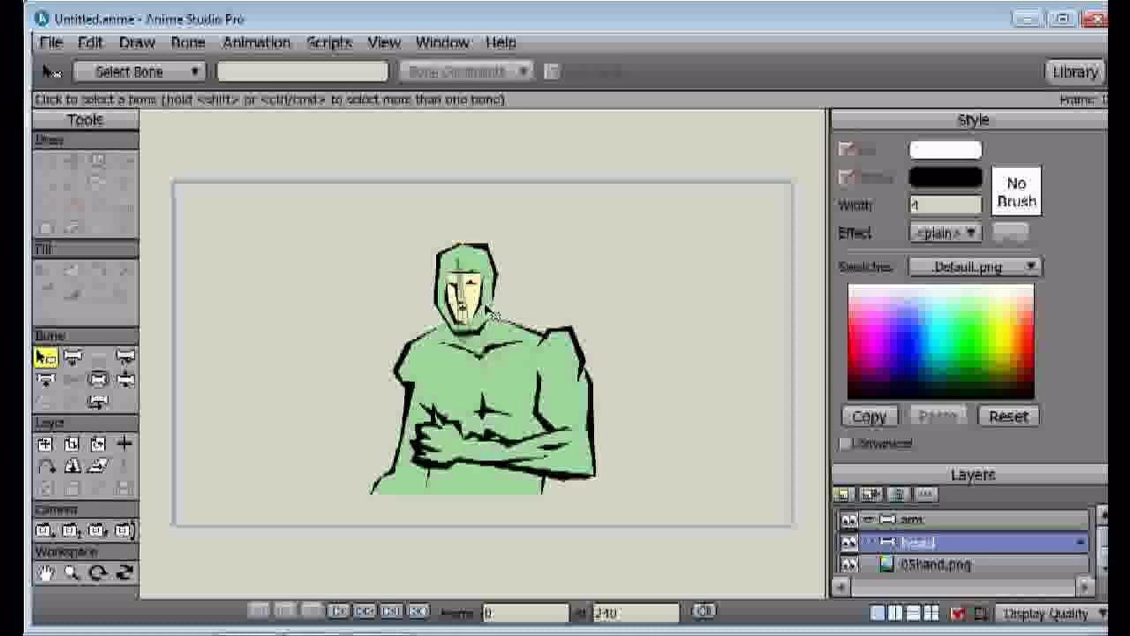
{"action": "left_click", "coordinate": [459, 318]}
{"action": "left_click", "coordinate": [461, 334]}
{"action": "left_click", "coordinate": [461, 333]}
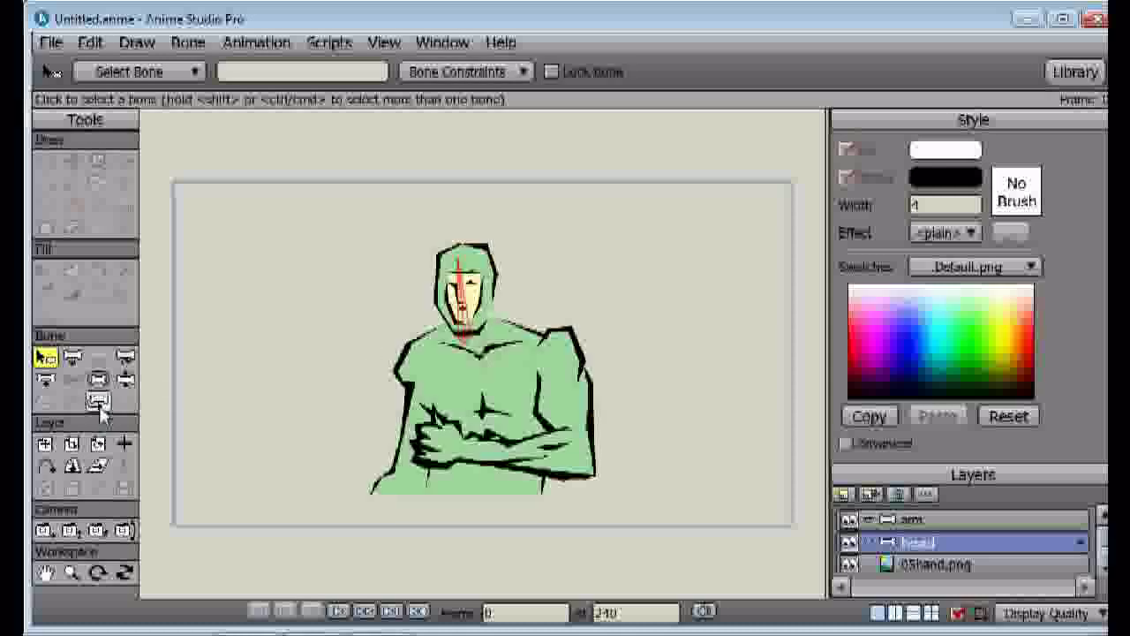
{"action": "left_click", "coordinate": [125, 357]}
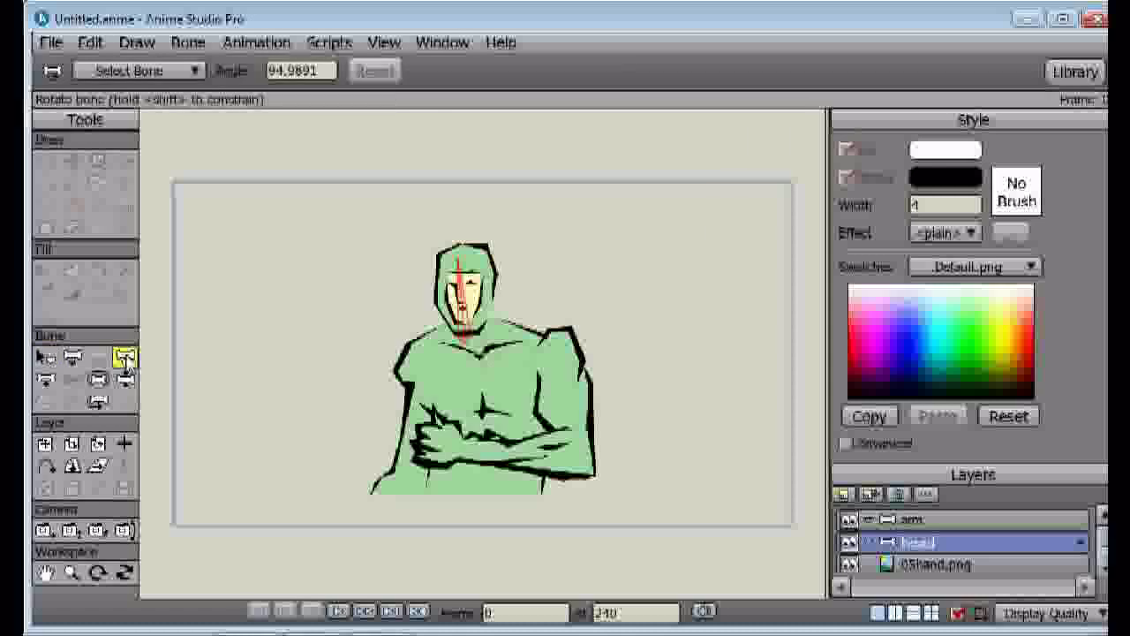
{"action": "left_click", "coordinate": [75, 361]}
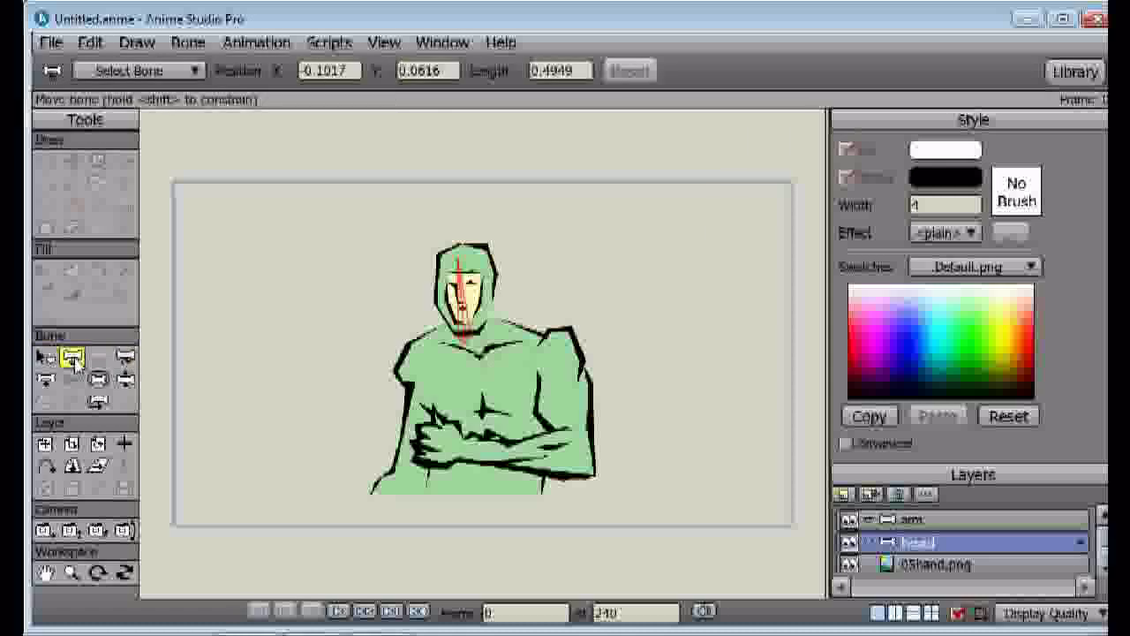
{"action": "left_click", "coordinate": [44, 357]}
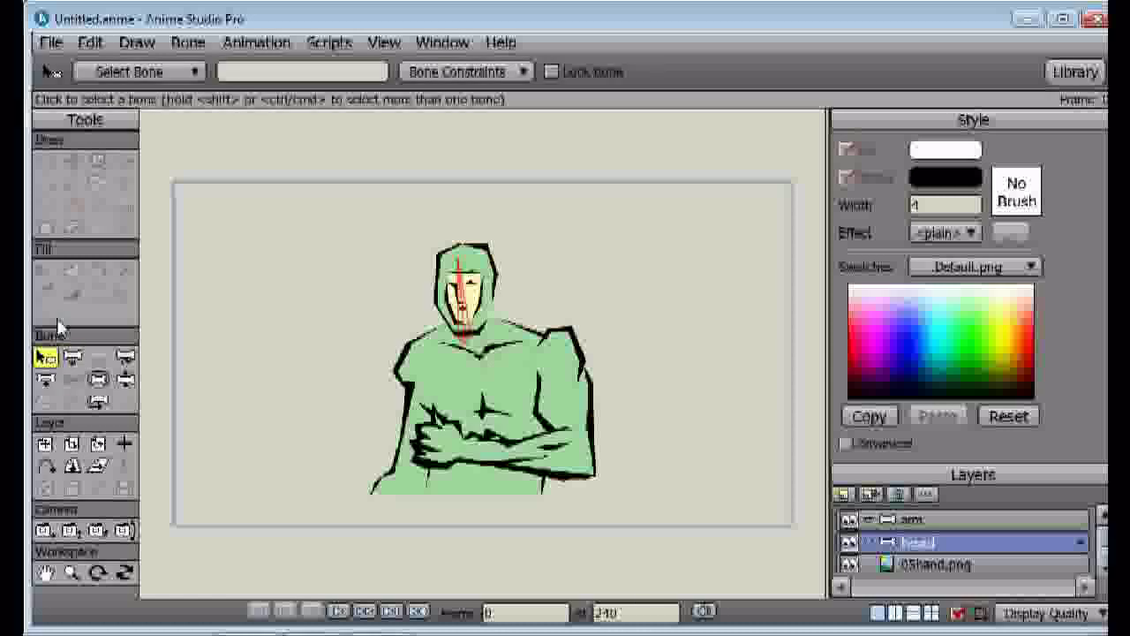
{"action": "left_click", "coordinate": [187, 44]}
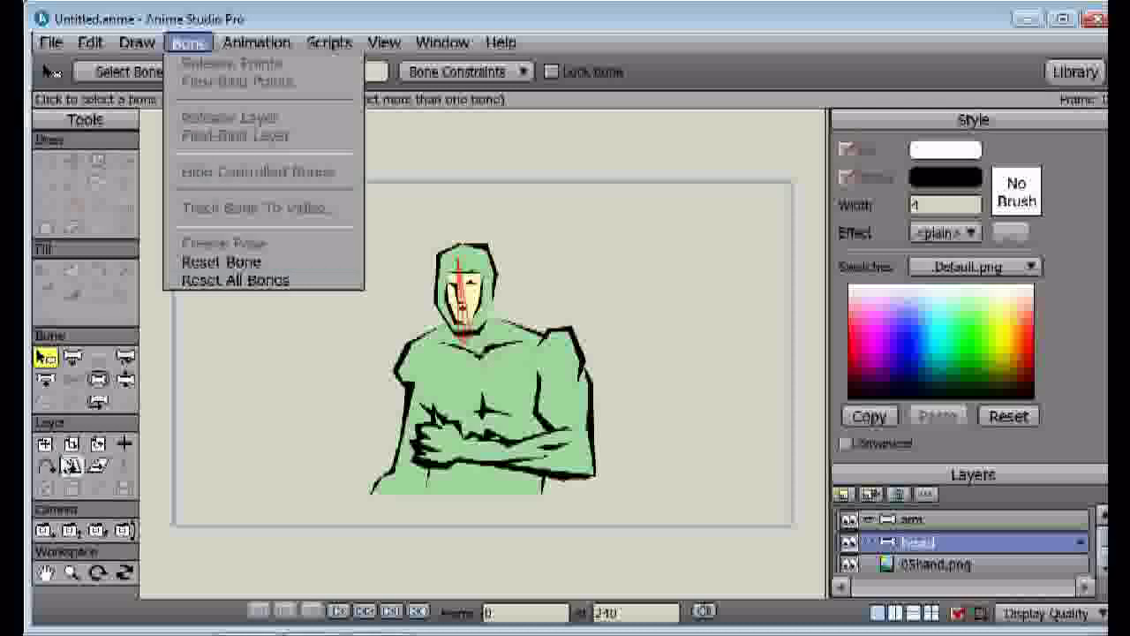
{"action": "left_click", "coordinate": [46, 380]}
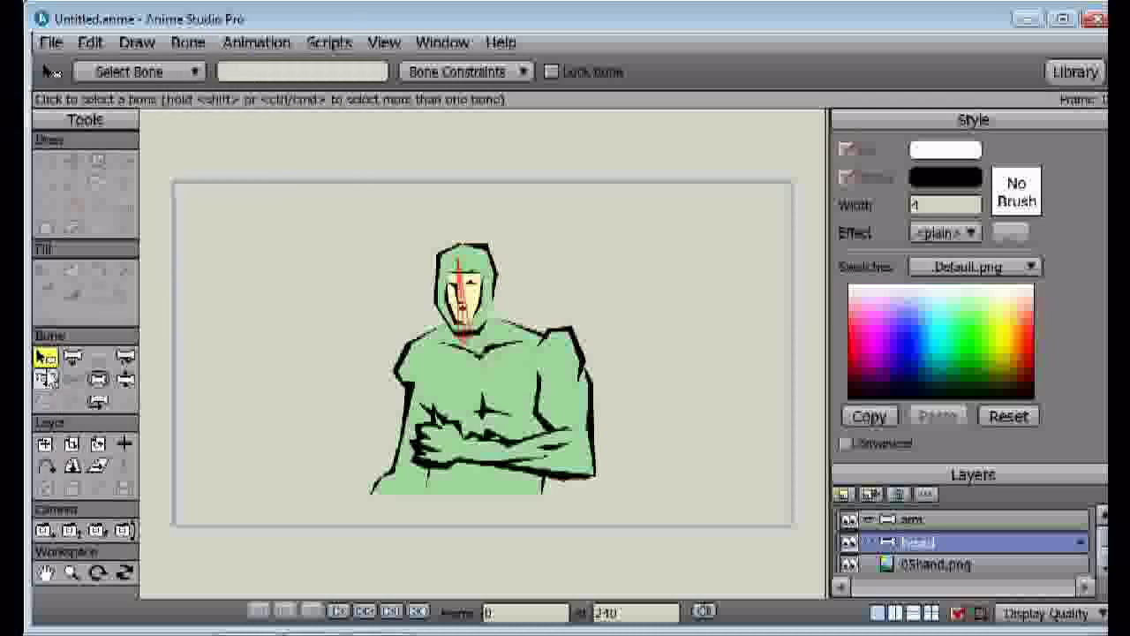
{"action": "left_click", "coordinate": [74, 357]}
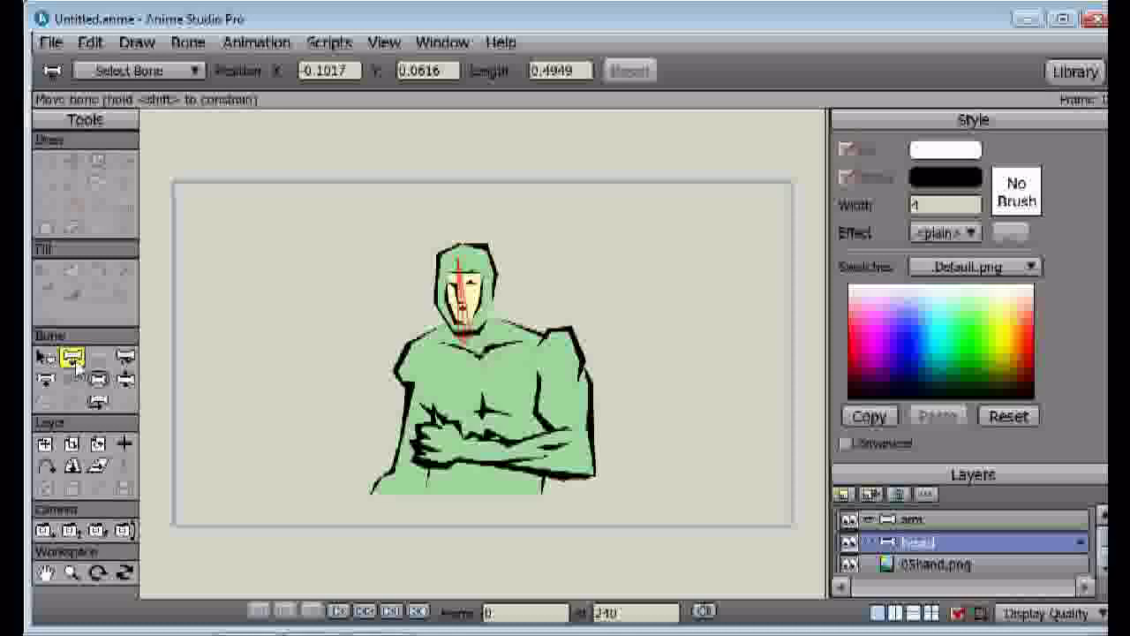
{"action": "left_click", "coordinate": [126, 380]}
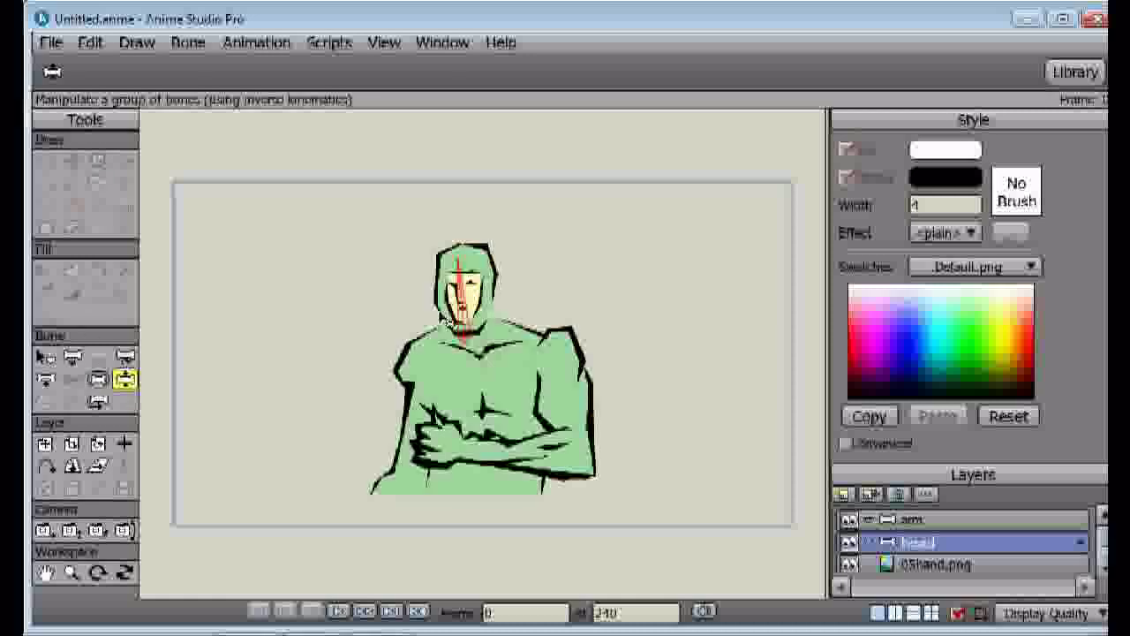
Step: Move the 02head.png layer up the layer stack and nest it inside the head bone layer
{"action": "scroll", "coordinate": [1104, 572], "scroll_direction": "down", "scroll_amount": 6}
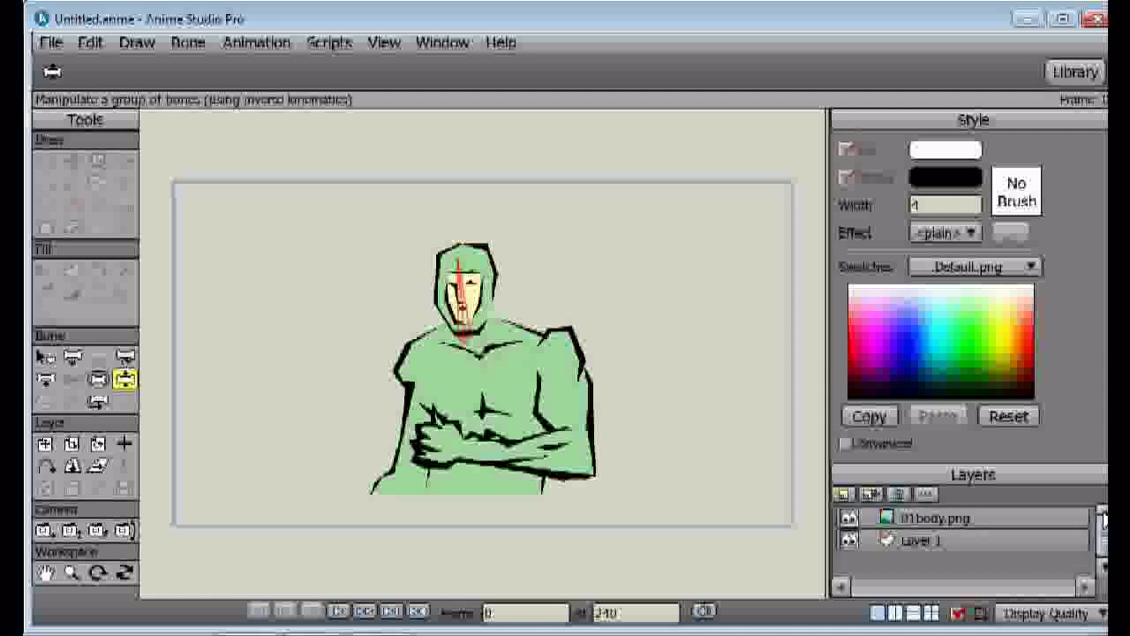
{"action": "scroll", "coordinate": [1104, 519], "scroll_direction": "up", "scroll_amount": 2}
{"action": "left_click", "coordinate": [972, 530]}
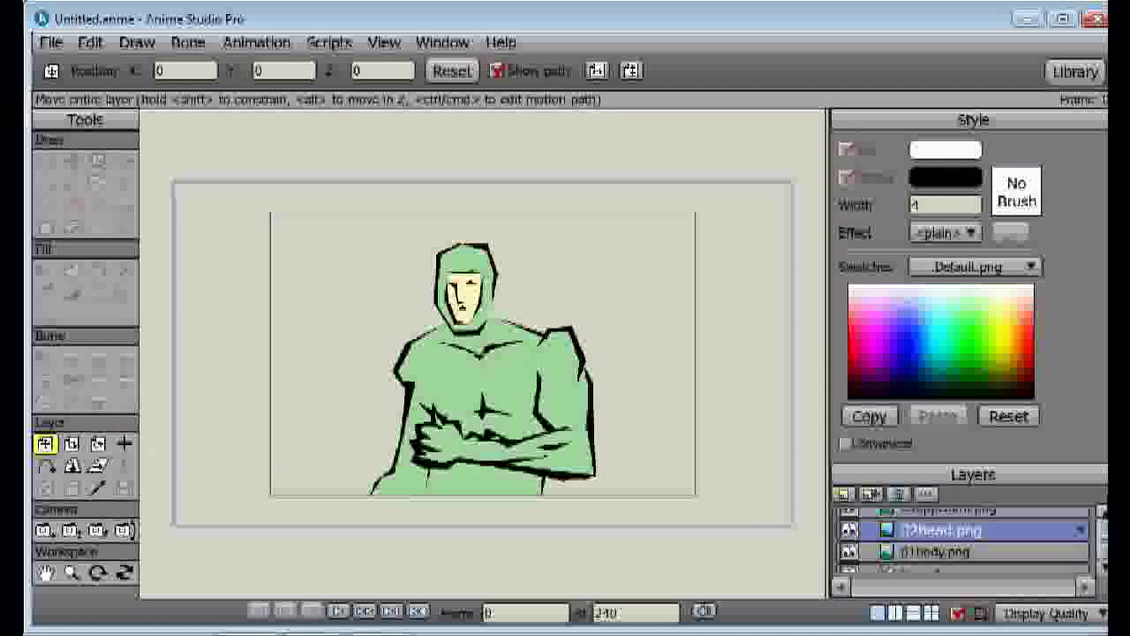
{"action": "left_click_drag", "start_coordinate": [991, 536], "coordinate": [992, 510]}
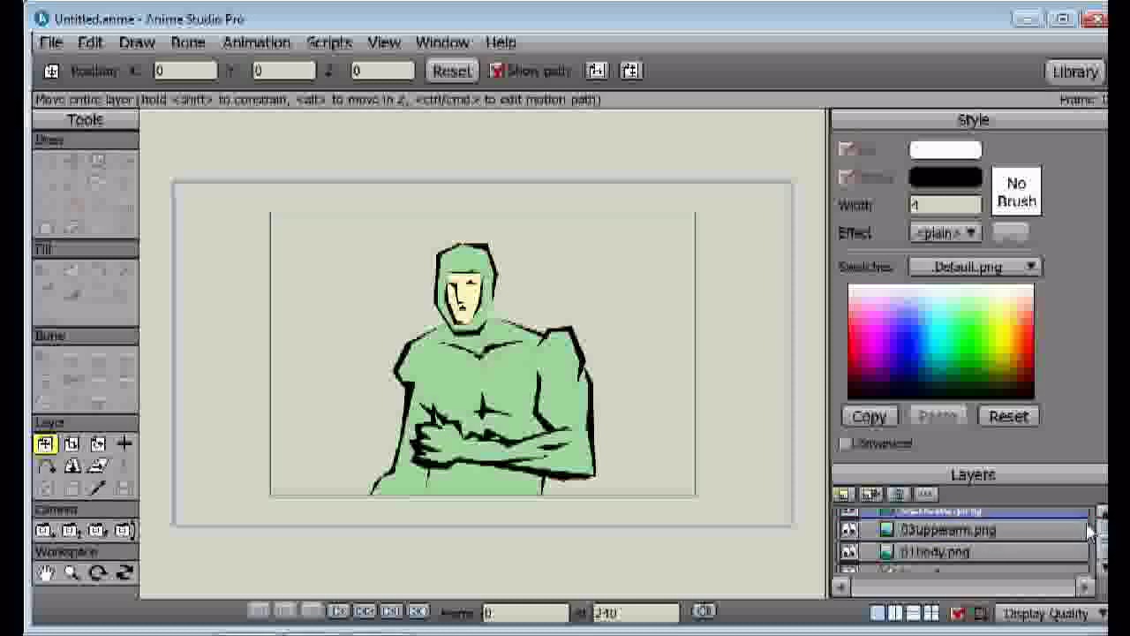
{"action": "left_click", "coordinate": [1103, 512]}
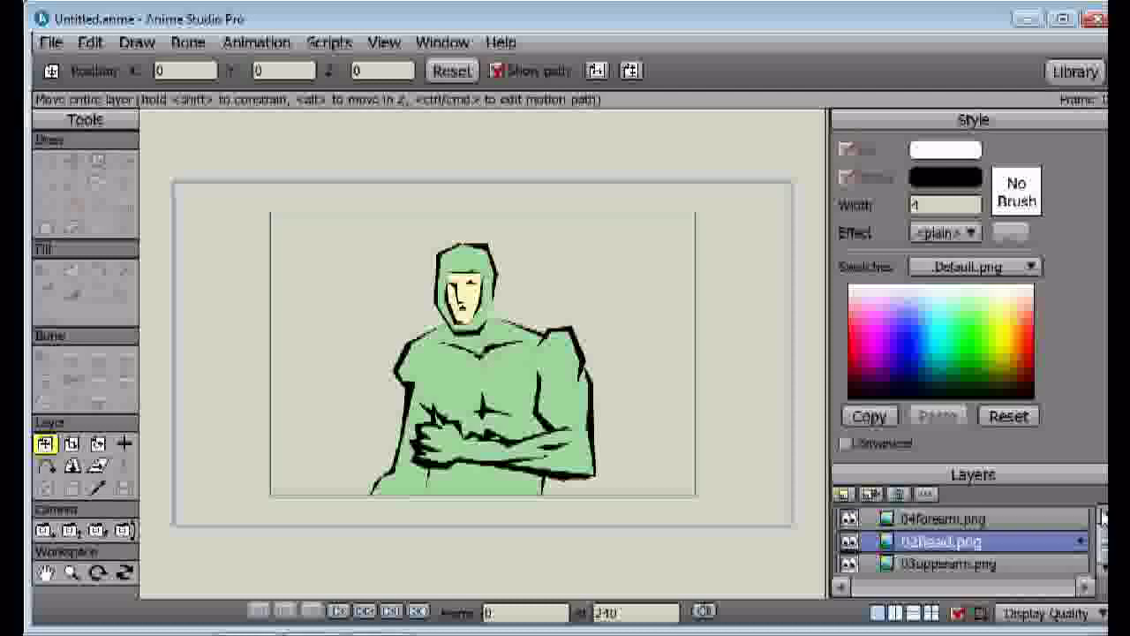
{"action": "left_click_drag", "start_coordinate": [979, 566], "coordinate": [977, 520]}
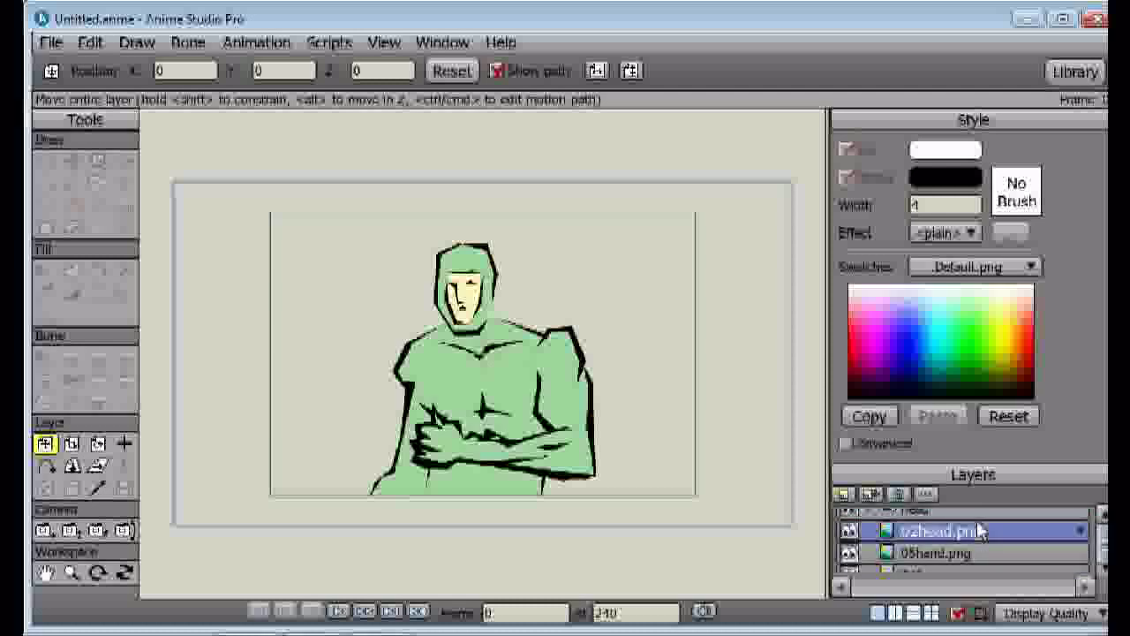
{"action": "left_click", "coordinate": [1102, 512]}
{"action": "left_click_drag", "start_coordinate": [964, 574], "coordinate": [960, 545]}
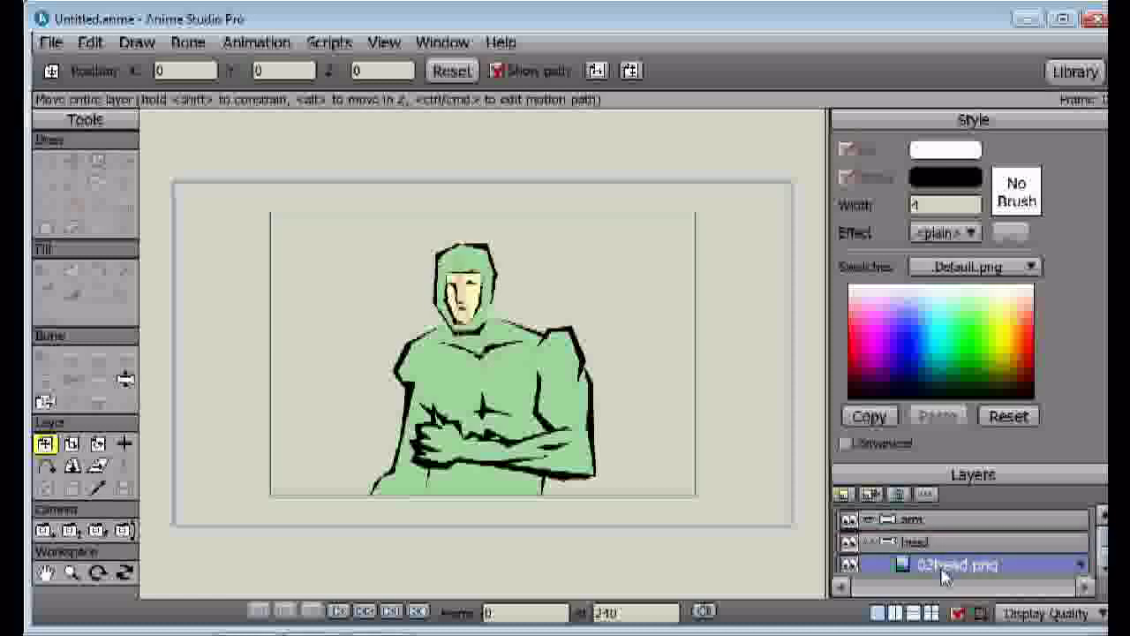
Step: Bind the 02head.png layer to the head bone and test its swing with Manipulate Bones
{"action": "left_click", "coordinate": [45, 403]}
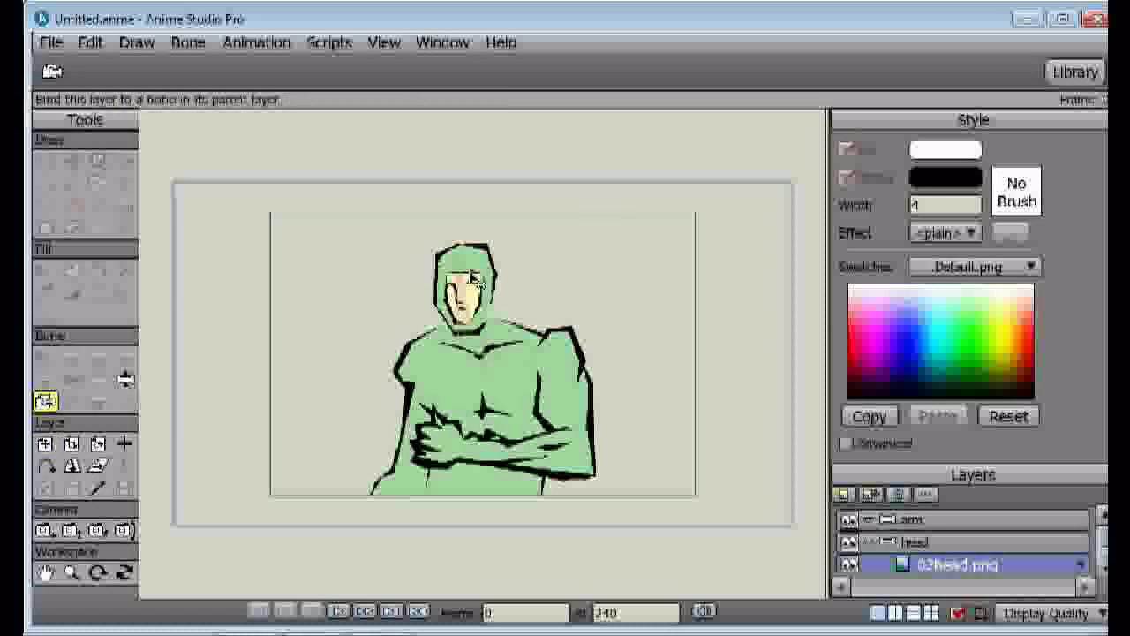
{"action": "left_click", "coordinate": [462, 301]}
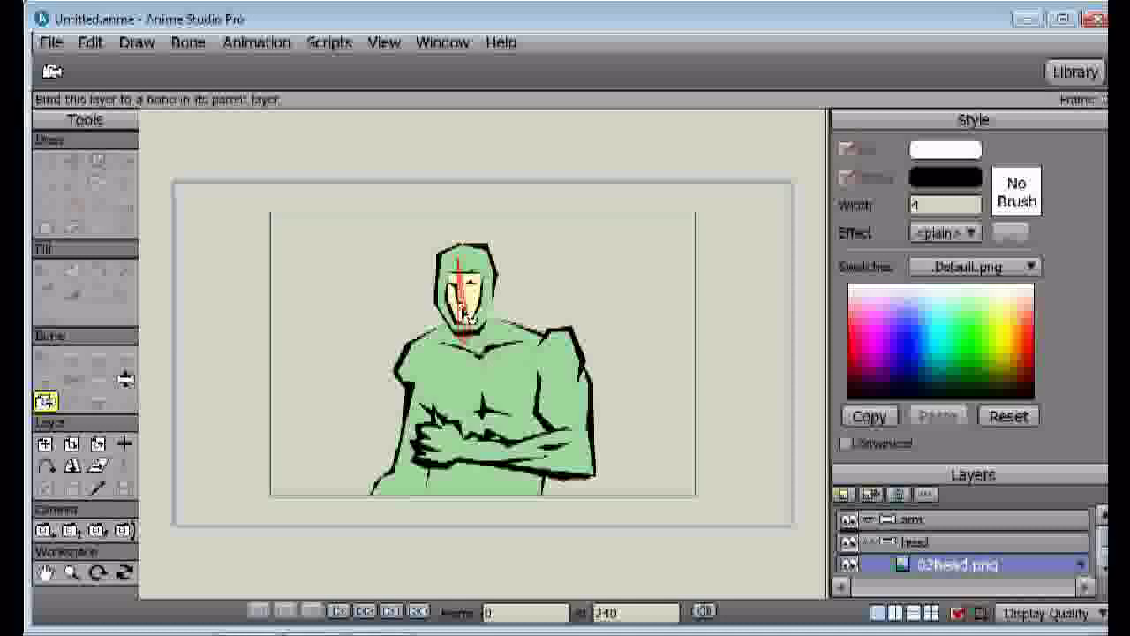
{"action": "left_click", "coordinate": [125, 379]}
{"action": "mouse_move", "coordinate": [465, 309]}
{"action": "left_mouse_down"}
{"action": "mouse_move", "coordinate": [452, 309]}
{"action": "mouse_move", "coordinate": [469, 323]}
{"action": "left_mouse_up"}
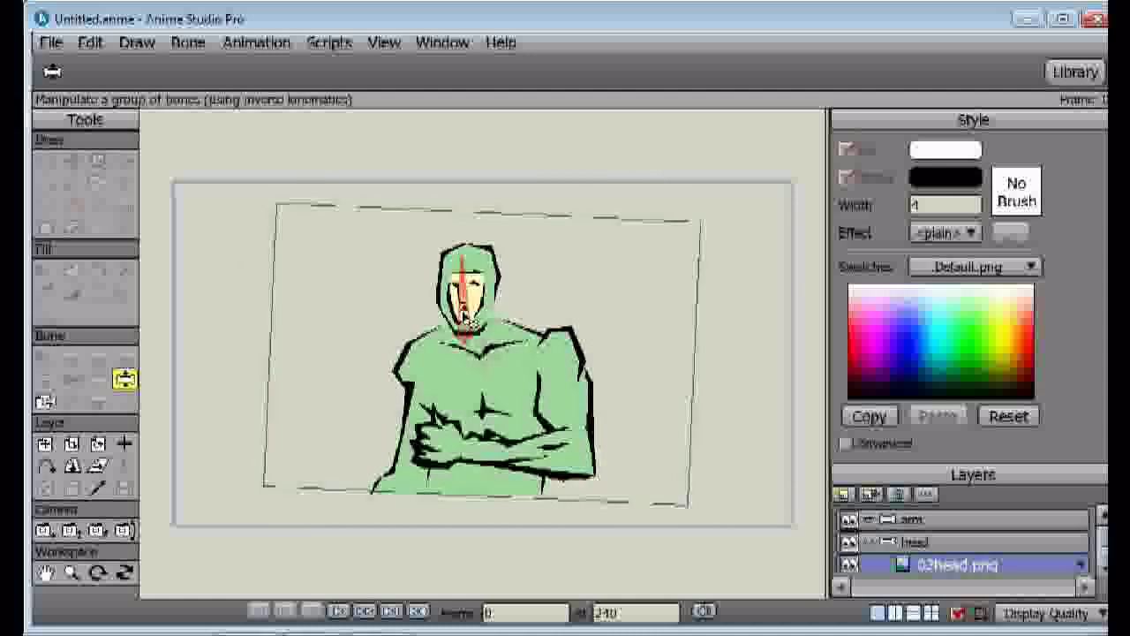
Step: Collapse the head bone layer, move it above the arm bone layer, and select the arm layer
{"action": "scroll", "coordinate": [1104, 551], "scroll_direction": "down", "scroll_amount": 1}
{"action": "scroll", "coordinate": [1104, 551], "scroll_direction": "up", "scroll_amount": 1}
{"action": "scroll", "coordinate": [1102, 574], "scroll_direction": "down", "scroll_amount": 3}
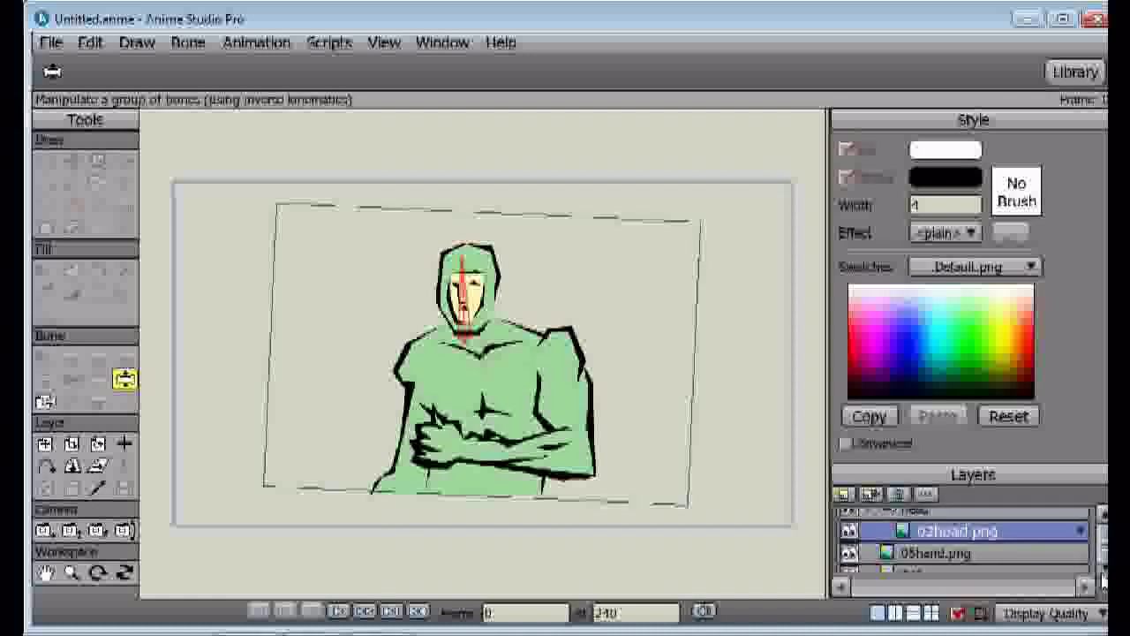
{"action": "left_click", "coordinate": [966, 523]}
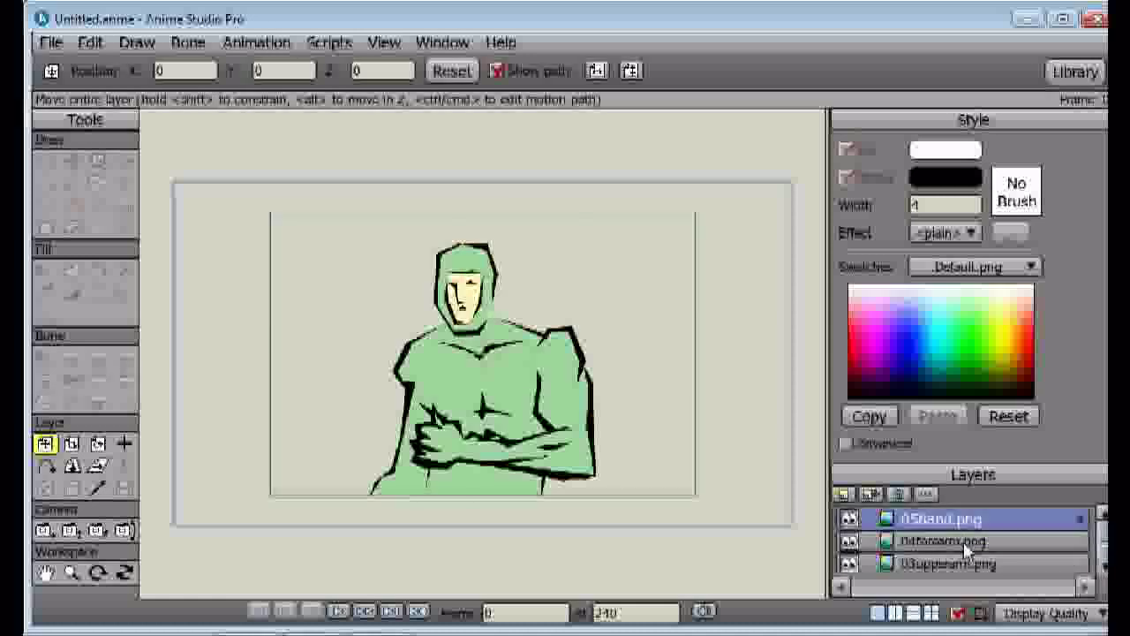
{"action": "left_click", "coordinate": [1104, 521]}
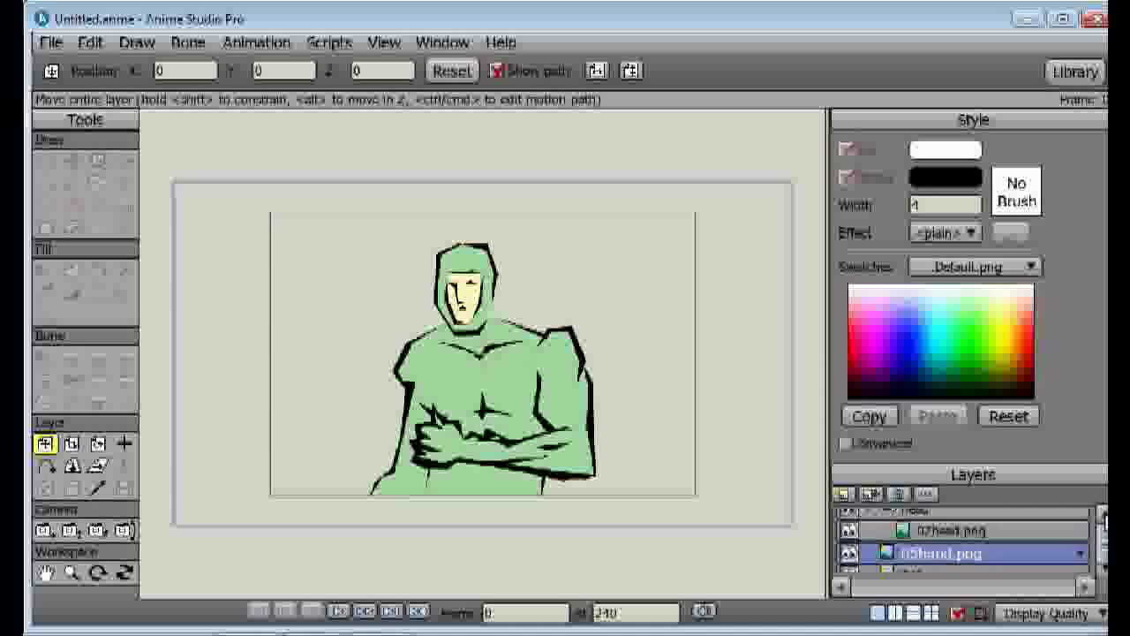
{"action": "left_click", "coordinate": [1103, 521]}
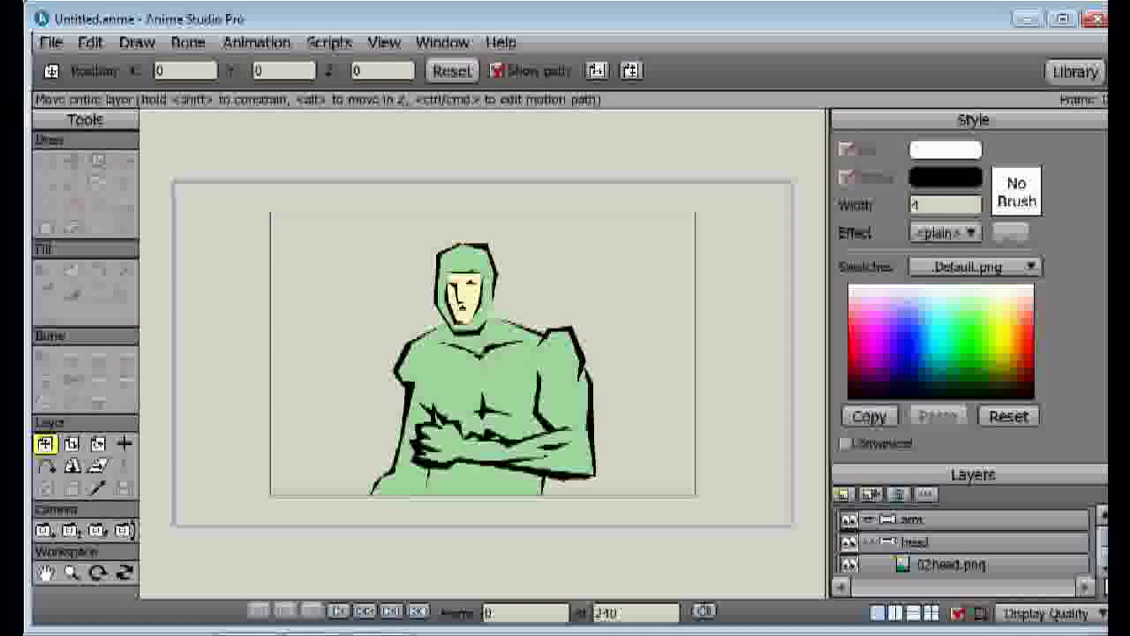
{"action": "left_click", "coordinate": [873, 542]}
{"action": "left_click_drag", "start_coordinate": [906, 544], "coordinate": [905, 523]}
{"action": "left_click", "coordinate": [917, 541]}
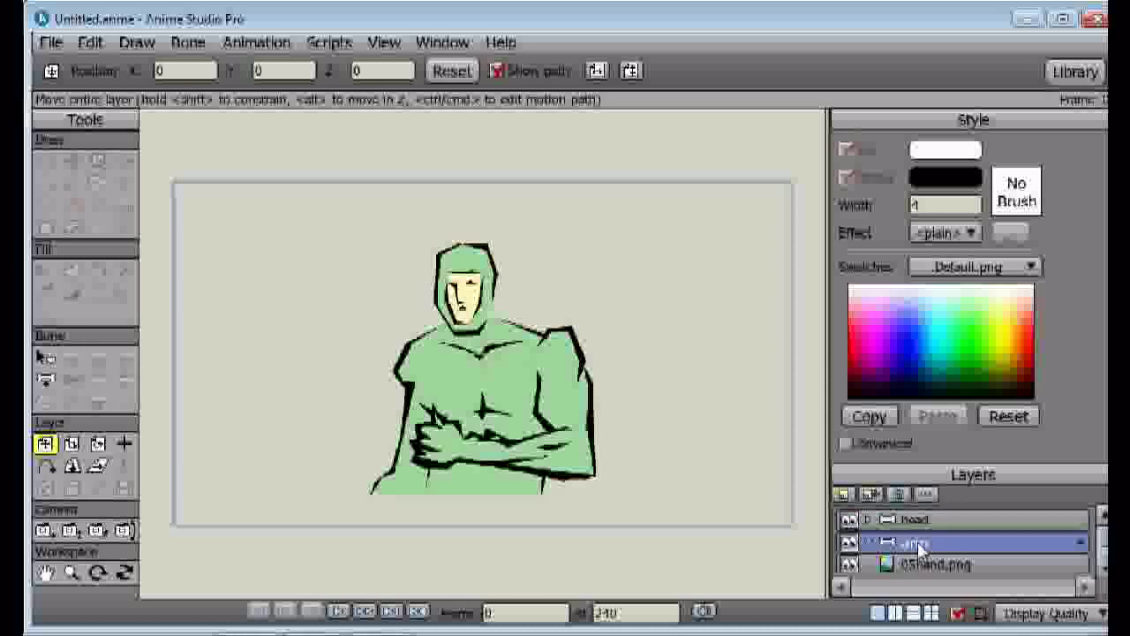
Step: Nest the 05hand.png, 04forearm.png and 03upperarm.png layers inside the arm bone layer
{"action": "scroll", "coordinate": [923, 530], "scroll_direction": "down", "scroll_amount": 1}
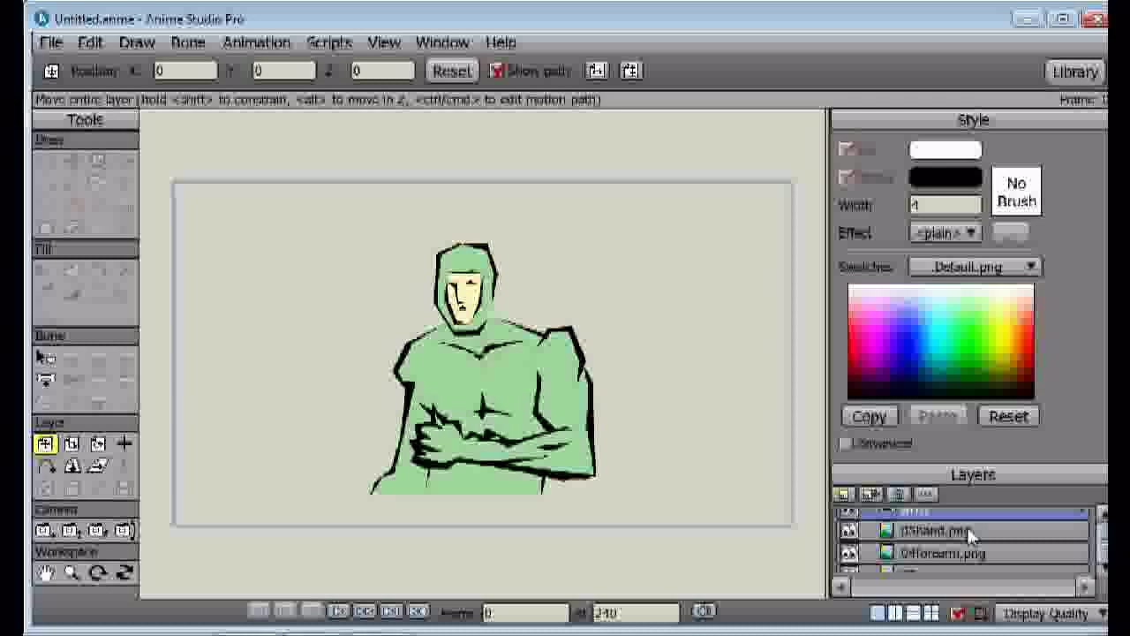
{"action": "left_click", "coordinate": [923, 530]}
{"action": "mouse_move", "coordinate": [923, 529]}
{"action": "left_mouse_down"}
{"action": "mouse_move", "coordinate": [933, 553]}
{"action": "mouse_move", "coordinate": [935, 523]}
{"action": "left_mouse_up"}
{"action": "scroll", "coordinate": [1104, 570], "scroll_direction": "down", "scroll_amount": 5}
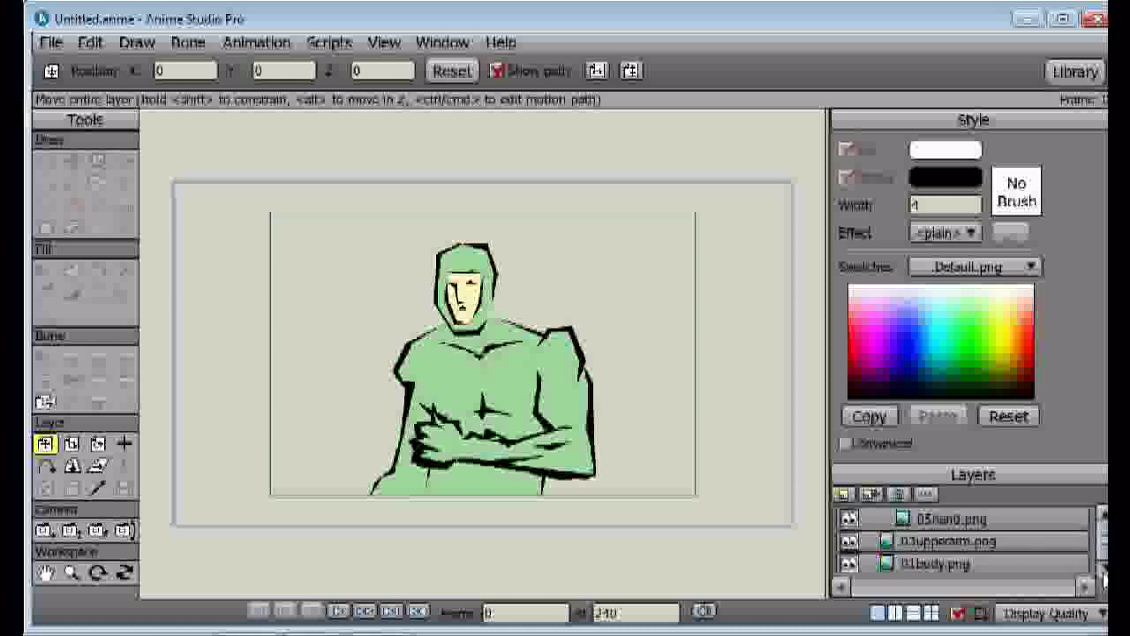
{"action": "left_click", "coordinate": [1101, 514]}
{"action": "left_click", "coordinate": [960, 544]}
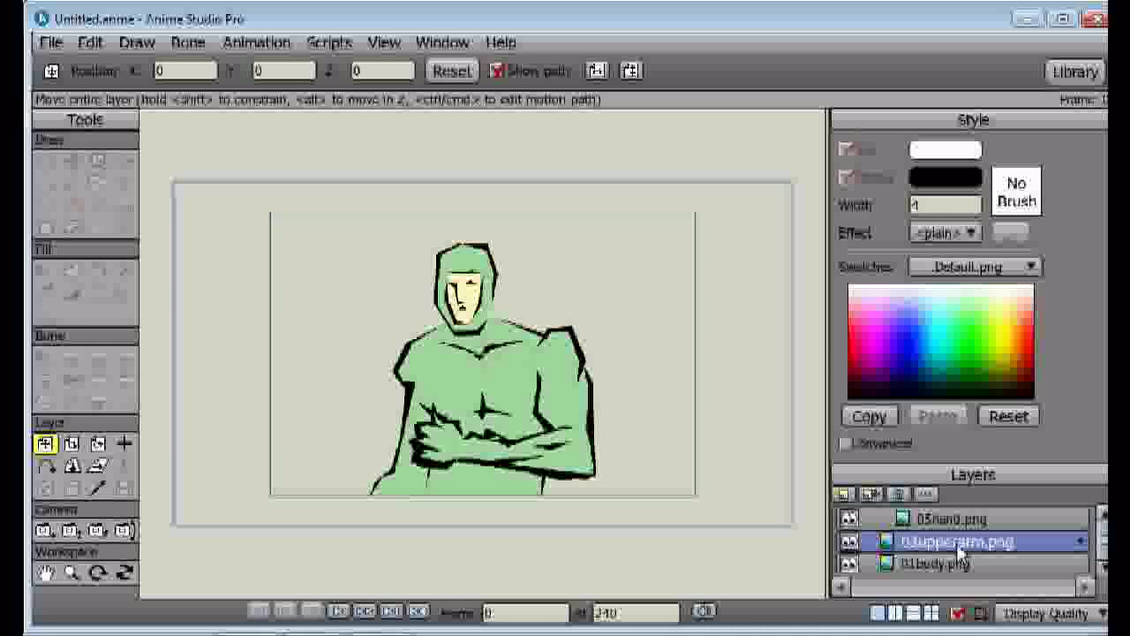
{"action": "left_click_drag", "start_coordinate": [961, 521], "coordinate": [961, 516]}
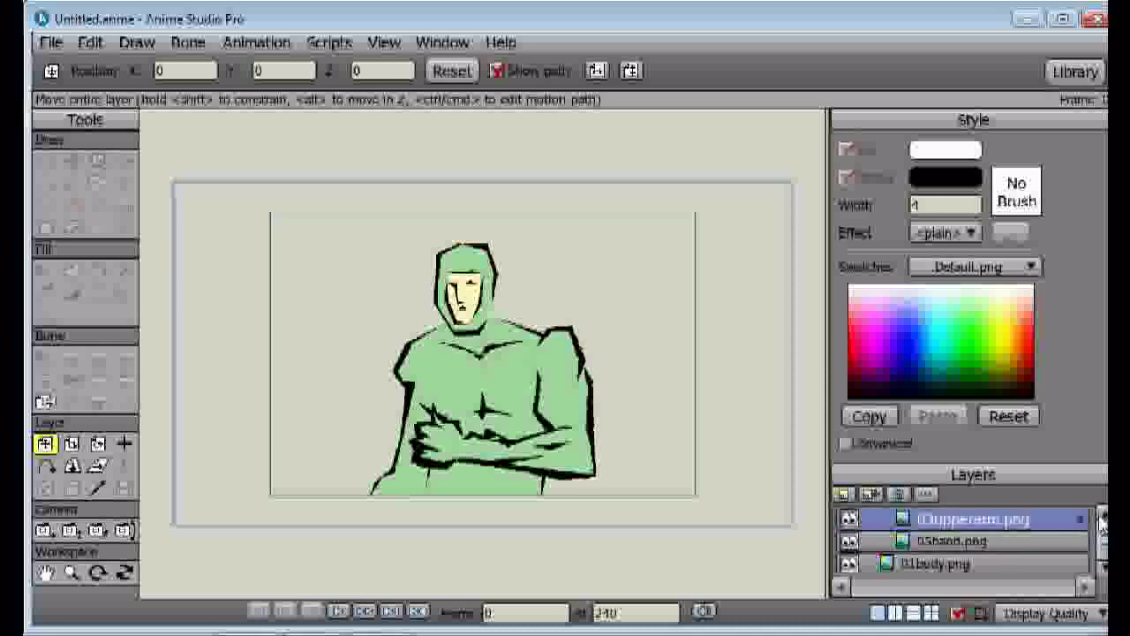
{"action": "left_click", "coordinate": [1102, 516]}
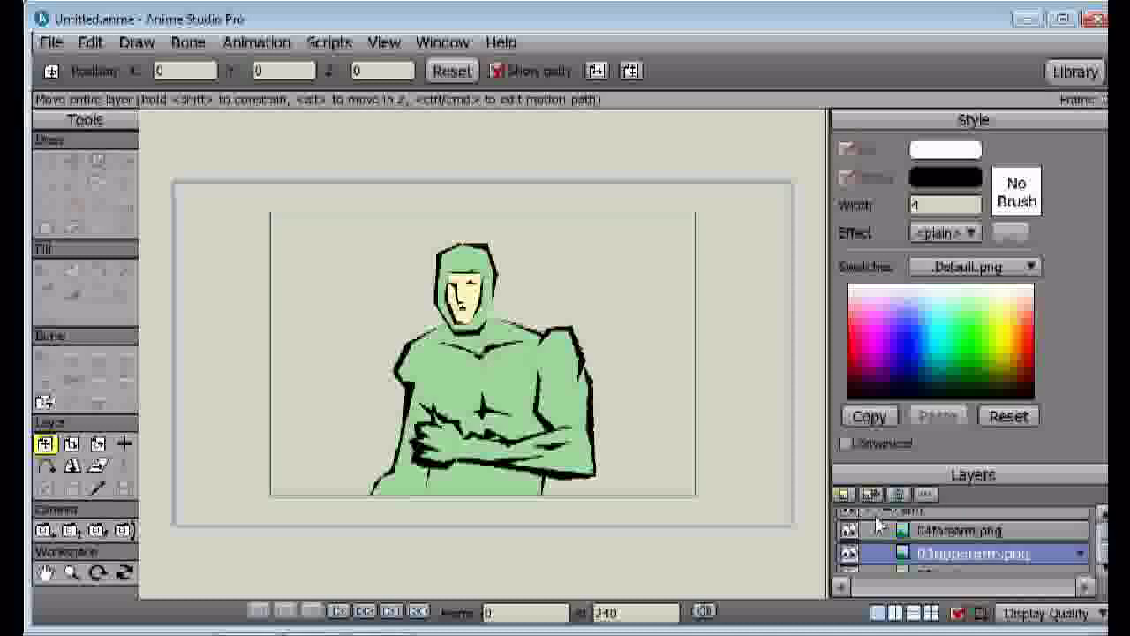
{"action": "left_click", "coordinate": [870, 511]}
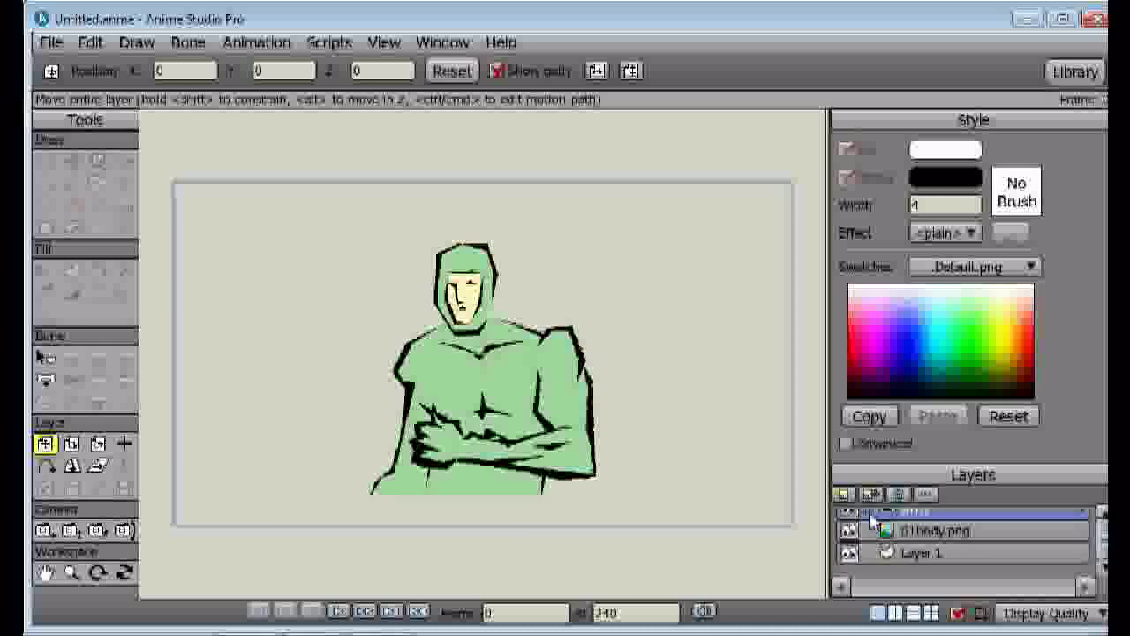
{"action": "left_click", "coordinate": [871, 514]}
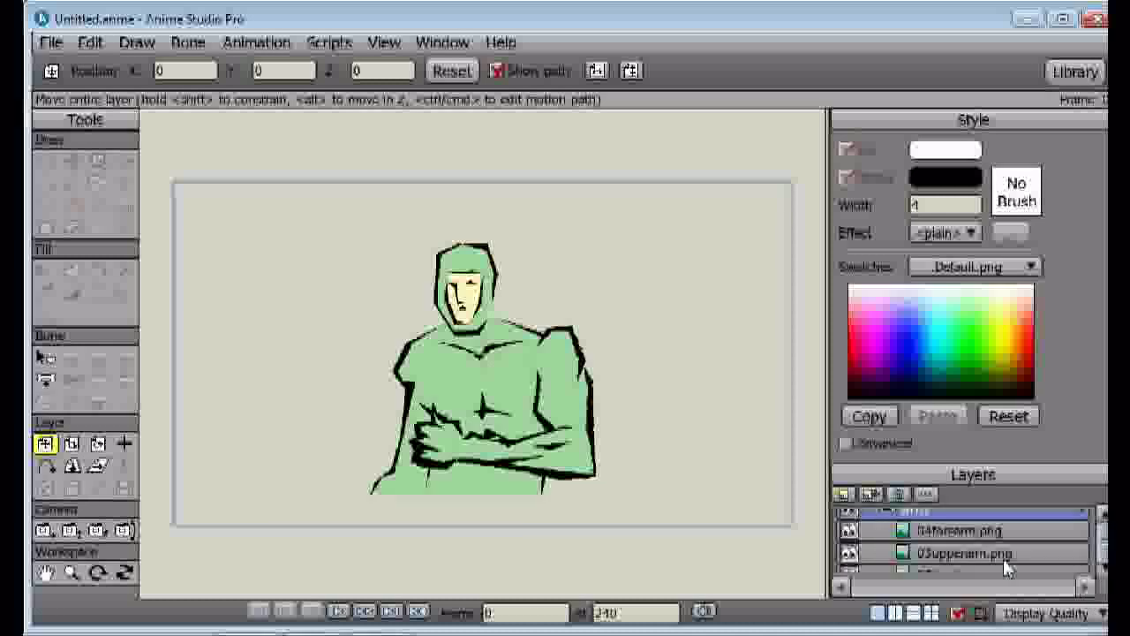
Step: Reorder the arm's image layers so 05hand.png is first, followed by 04forearm.png and 03upperarm.png
{"action": "left_click", "coordinate": [943, 529]}
{"action": "left_click", "coordinate": [958, 555]}
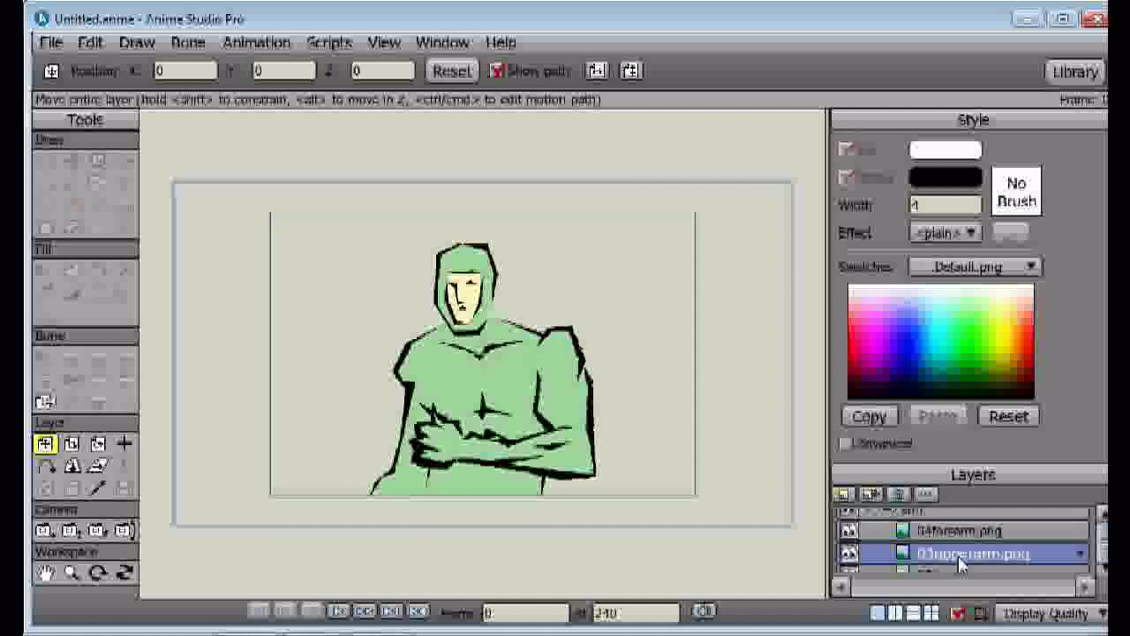
{"action": "left_click", "coordinate": [1102, 567]}
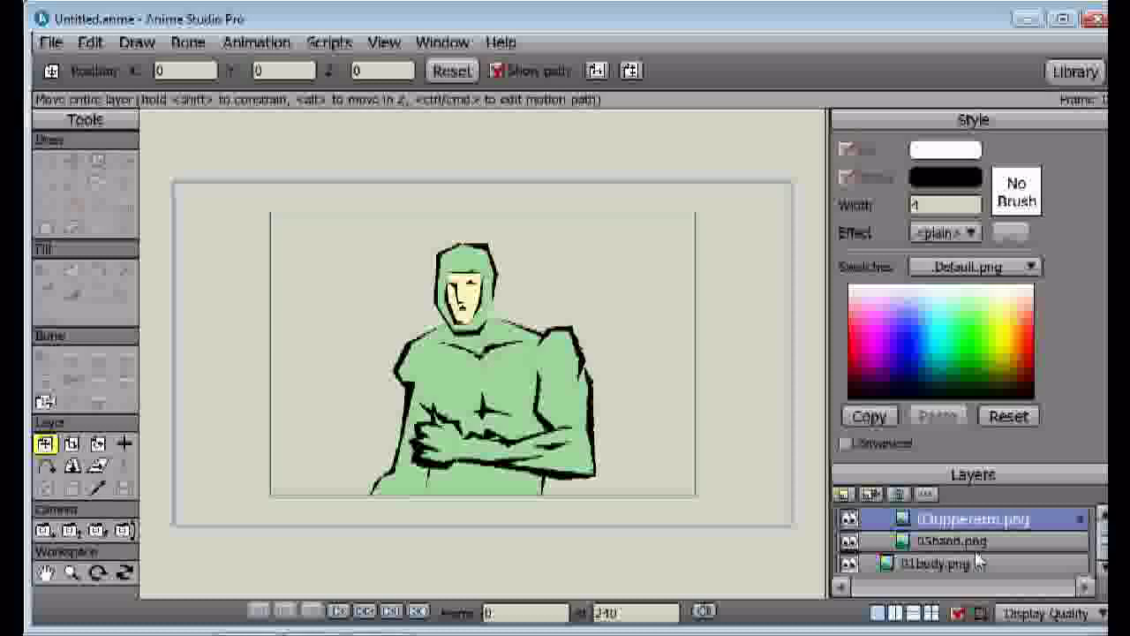
{"action": "left_click", "coordinate": [956, 541]}
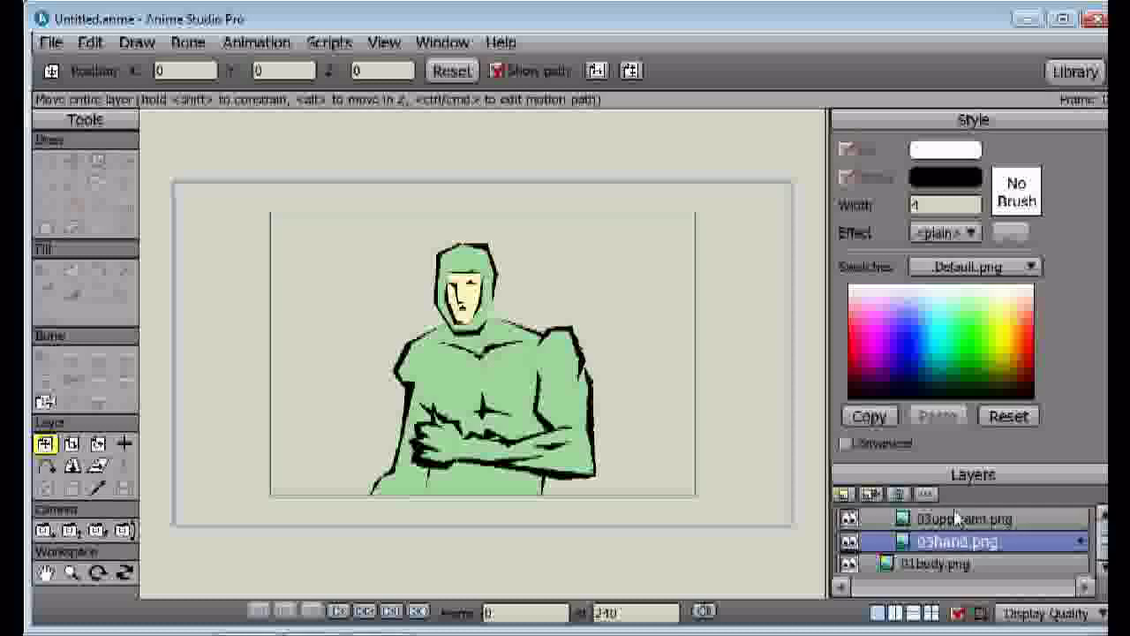
{"action": "left_click_drag", "start_coordinate": [954, 508], "coordinate": [954, 513]}
{"action": "scroll", "coordinate": [1102, 510], "scroll_direction": "up", "scroll_amount": 3}
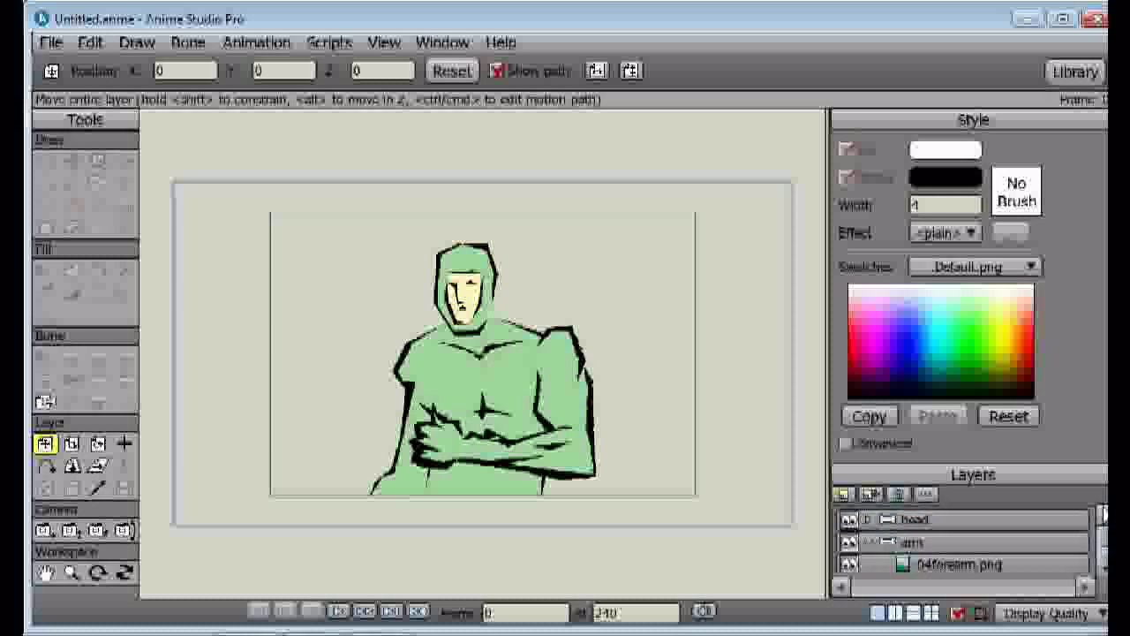
{"action": "scroll", "coordinate": [989, 542], "scroll_direction": "down", "scroll_amount": 3}
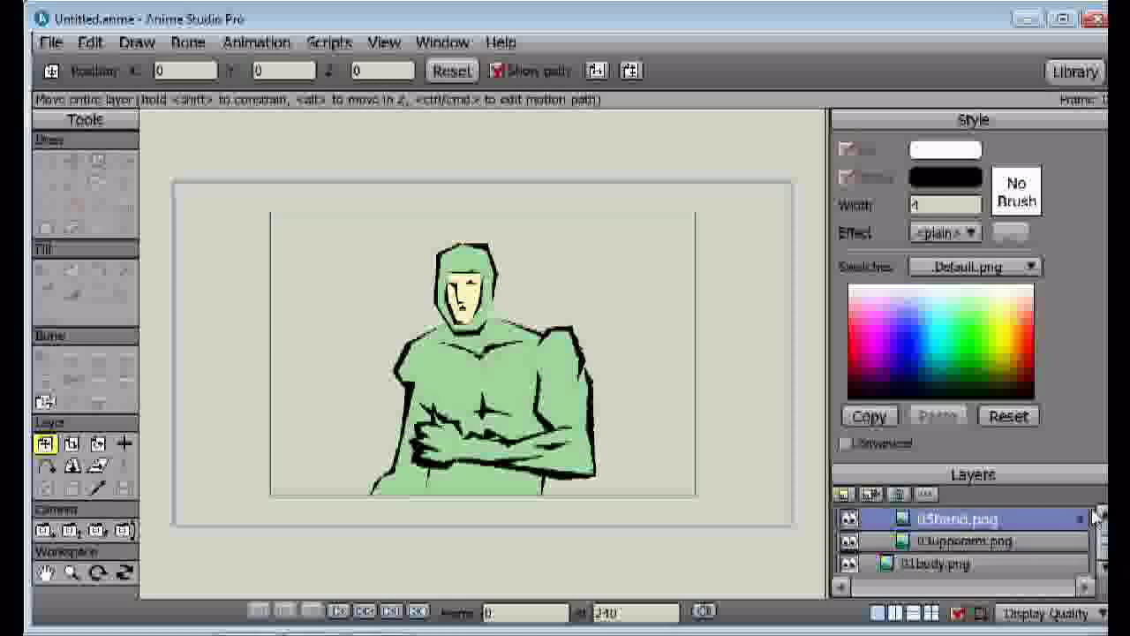
{"action": "scroll", "coordinate": [1101, 517], "scroll_direction": "up", "scroll_amount": 1}
{"action": "scroll", "coordinate": [996, 557], "scroll_direction": "up", "scroll_amount": 1}
{"action": "scroll", "coordinate": [993, 547], "scroll_direction": "down", "scroll_amount": 1}
{"action": "left_click_drag", "start_coordinate": [996, 556], "coordinate": [993, 530]}
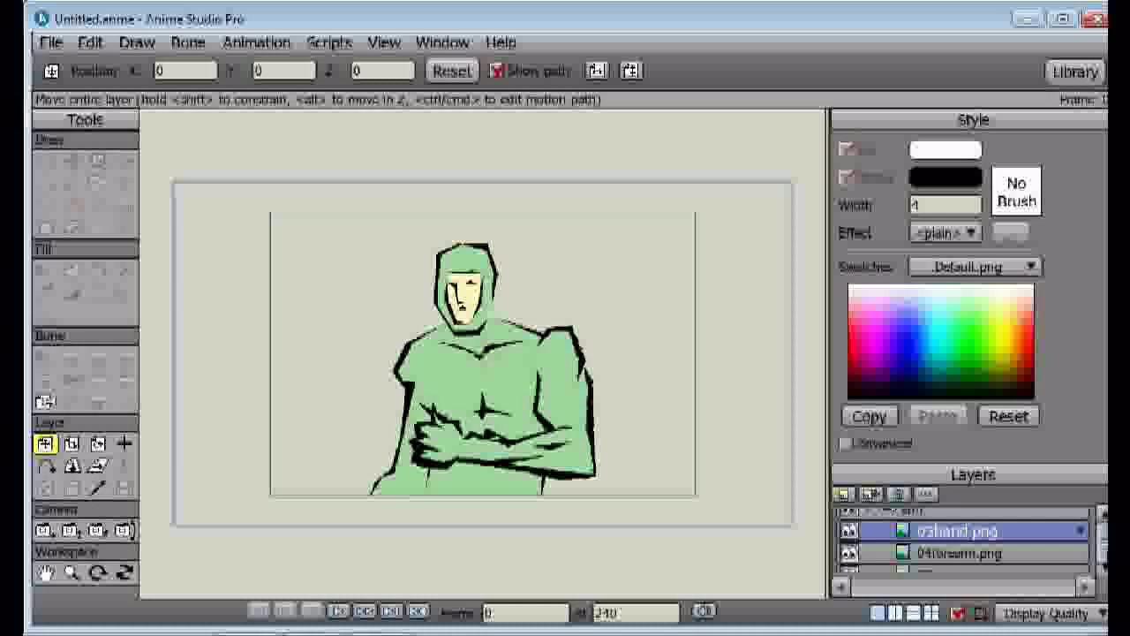
Step: On the arm bone layer, draw a chain of bones from the shoulder to the elbow, along the forearm, and into the hand
{"action": "scroll", "coordinate": [963, 543], "scroll_direction": "up", "scroll_amount": 2}
{"action": "left_click", "coordinate": [921, 543]}
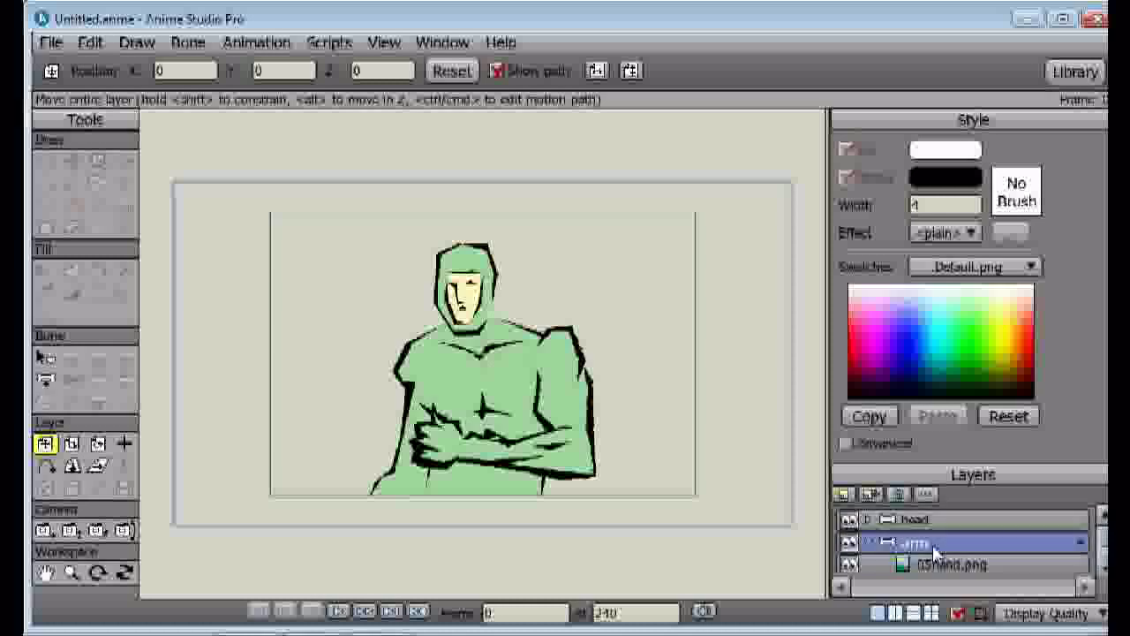
{"action": "left_click", "coordinate": [44, 382]}
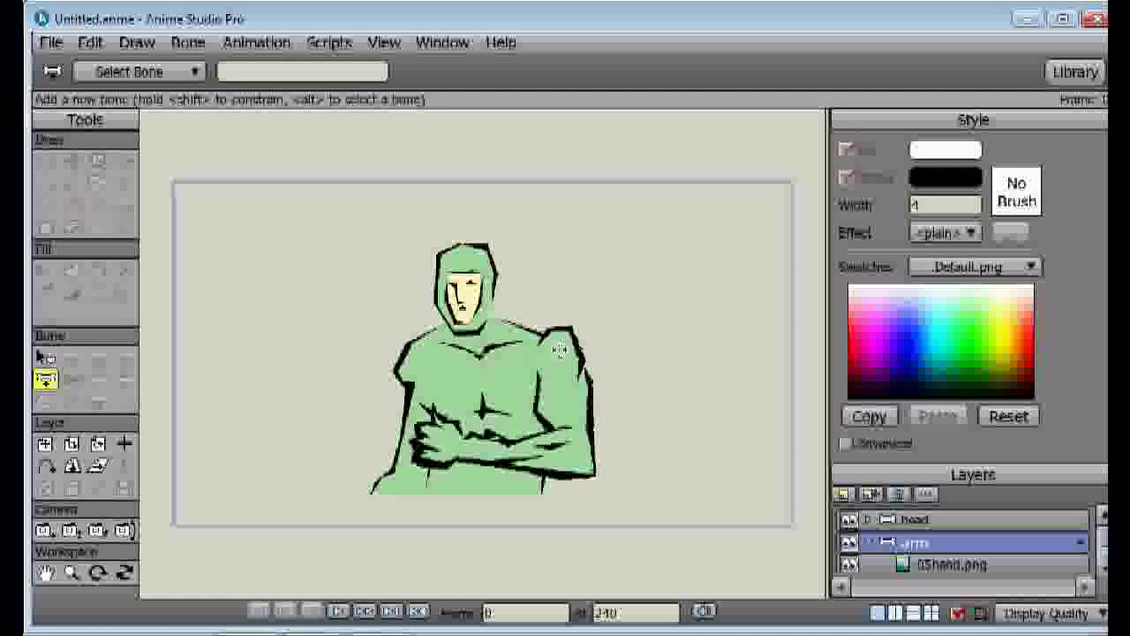
{"action": "mouse_move", "coordinate": [559, 351]}
{"action": "left_mouse_down"}
{"action": "mouse_move", "coordinate": [580, 464]}
{"action": "mouse_move", "coordinate": [433, 440]}
{"action": "left_mouse_up"}
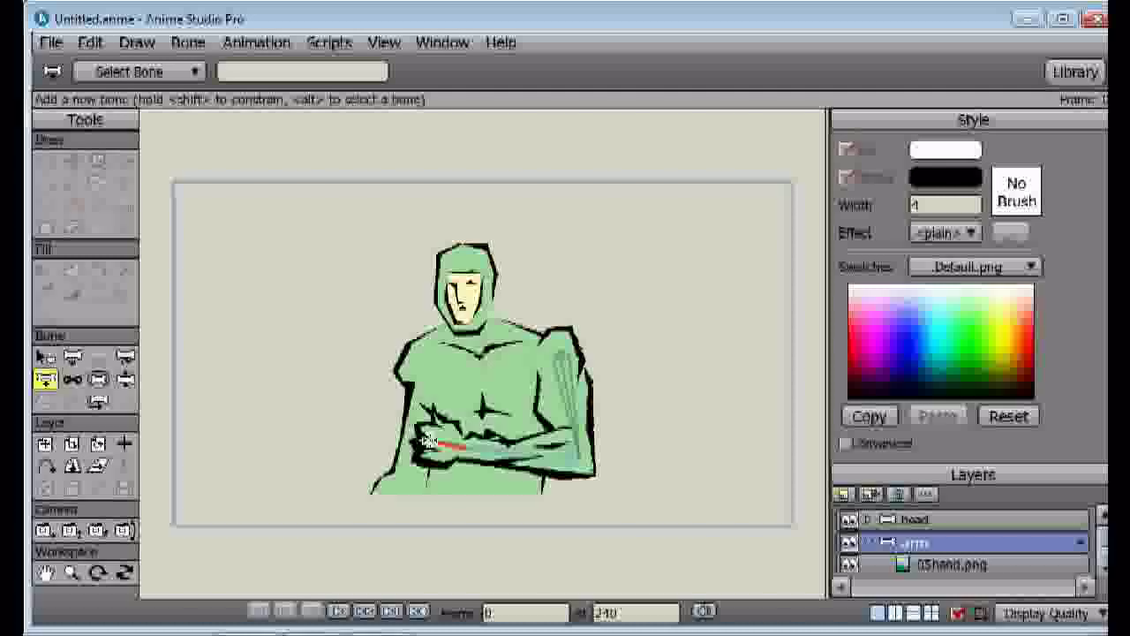
Step: Bind the 03upperarm.png layer to the upper arm bone of the arm bone layer
{"action": "left_click", "coordinate": [44, 357]}
{"action": "left_click", "coordinate": [570, 385]}
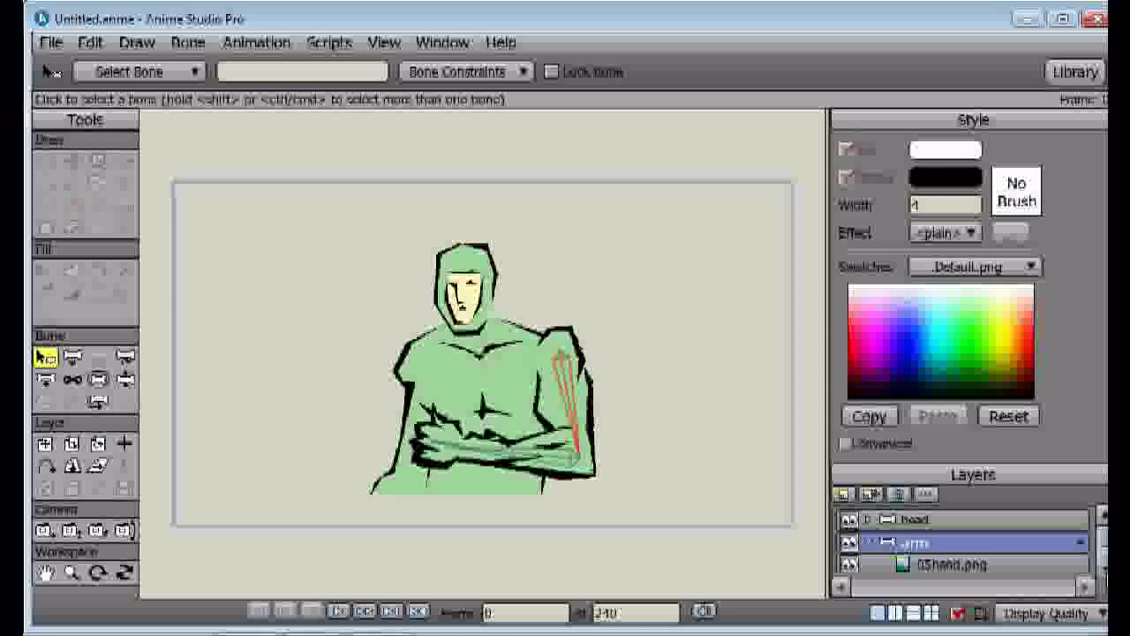
{"action": "scroll", "coordinate": [1100, 574], "scroll_direction": "down", "scroll_amount": 1}
{"action": "scroll", "coordinate": [1100, 565], "scroll_direction": "down", "scroll_amount": 2}
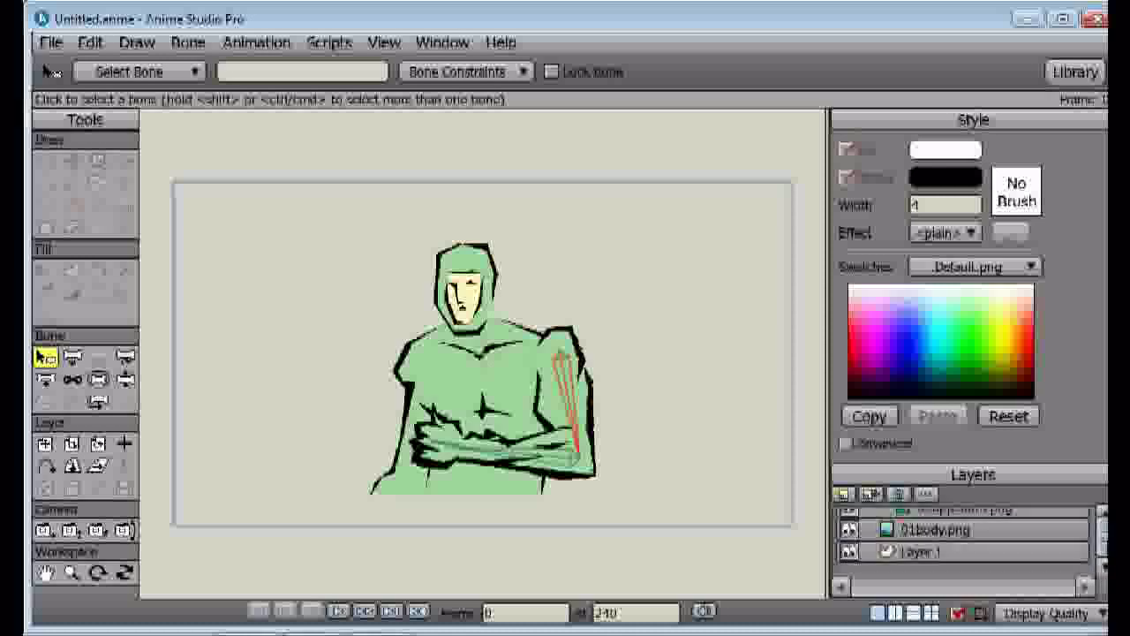
{"action": "scroll", "coordinate": [1101, 539], "scroll_direction": "up", "scroll_amount": 3}
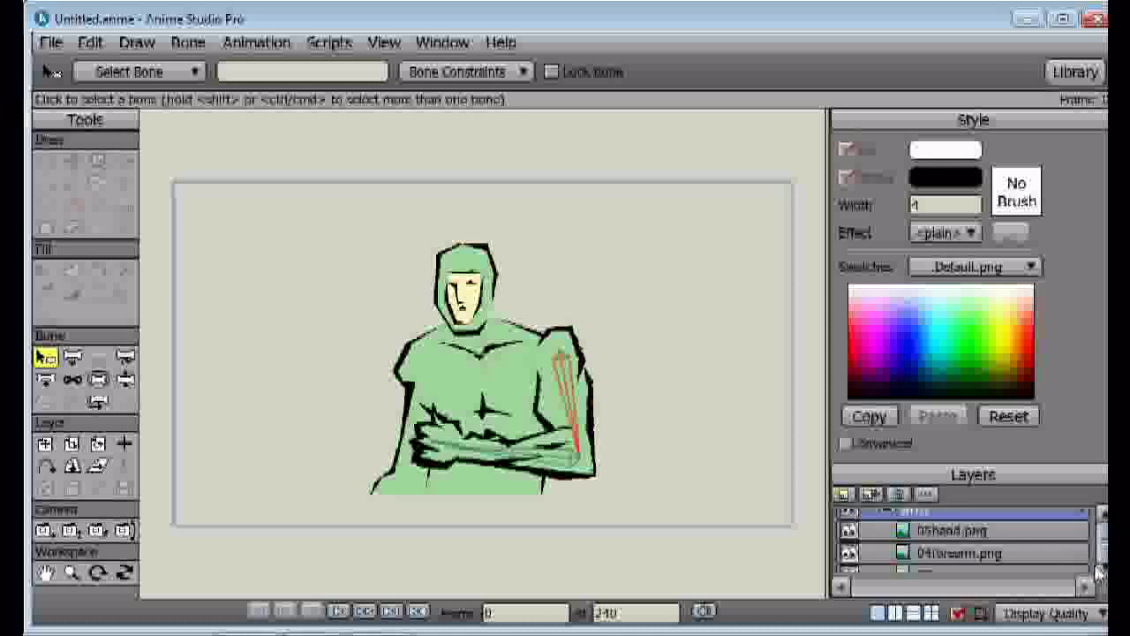
{"action": "scroll", "coordinate": [1003, 538], "scroll_direction": "down", "scroll_amount": 1}
{"action": "left_click", "coordinate": [1000, 541]}
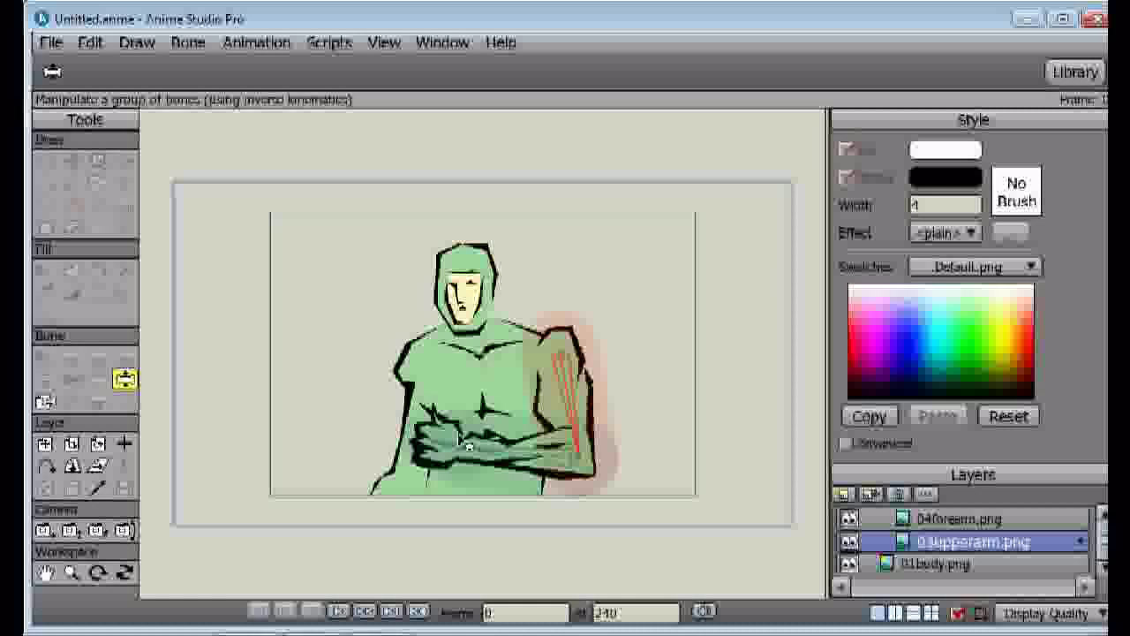
{"action": "left_click", "coordinate": [46, 403]}
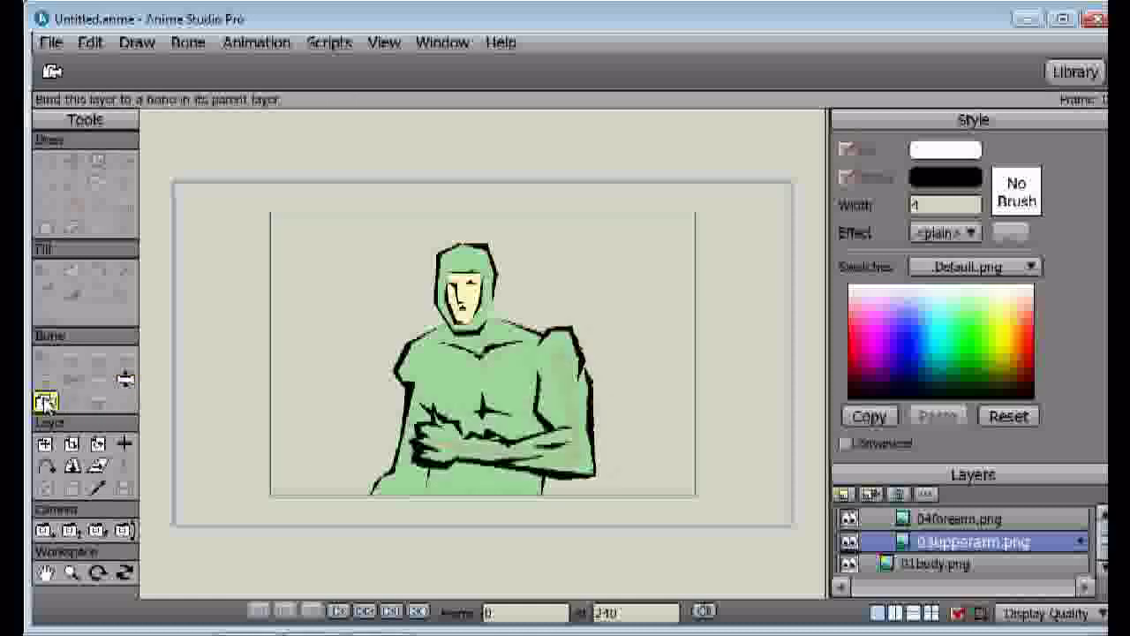
{"action": "left_click", "coordinate": [570, 394]}
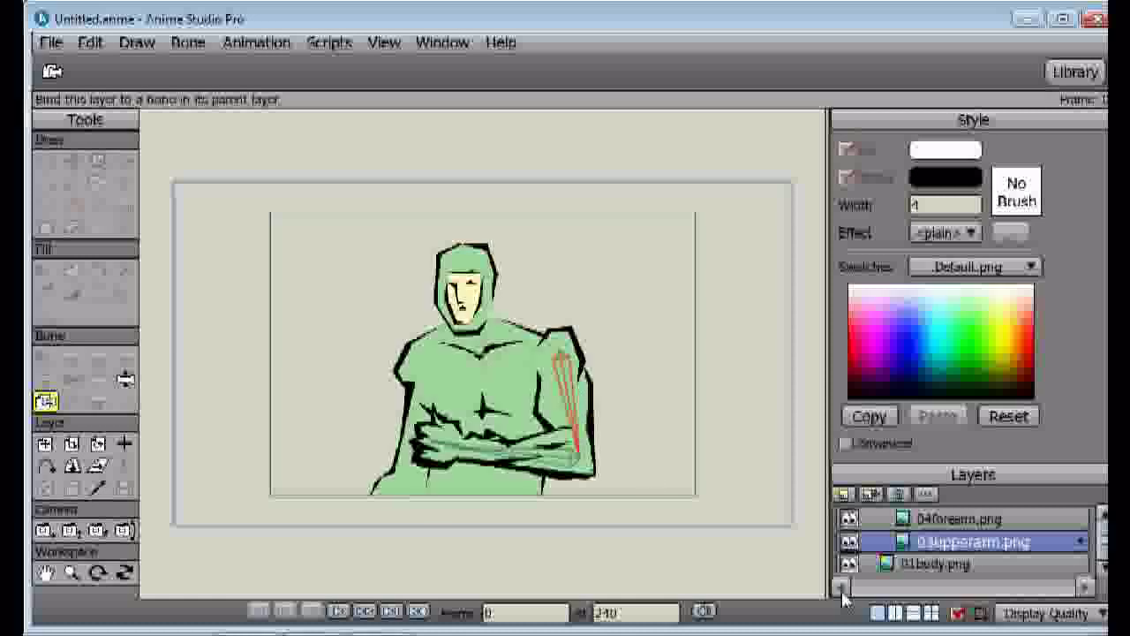
Step: Bind the 04forearm.png layer to the forearm bone and select the 05hand.png layer
{"action": "left_click", "coordinate": [937, 519]}
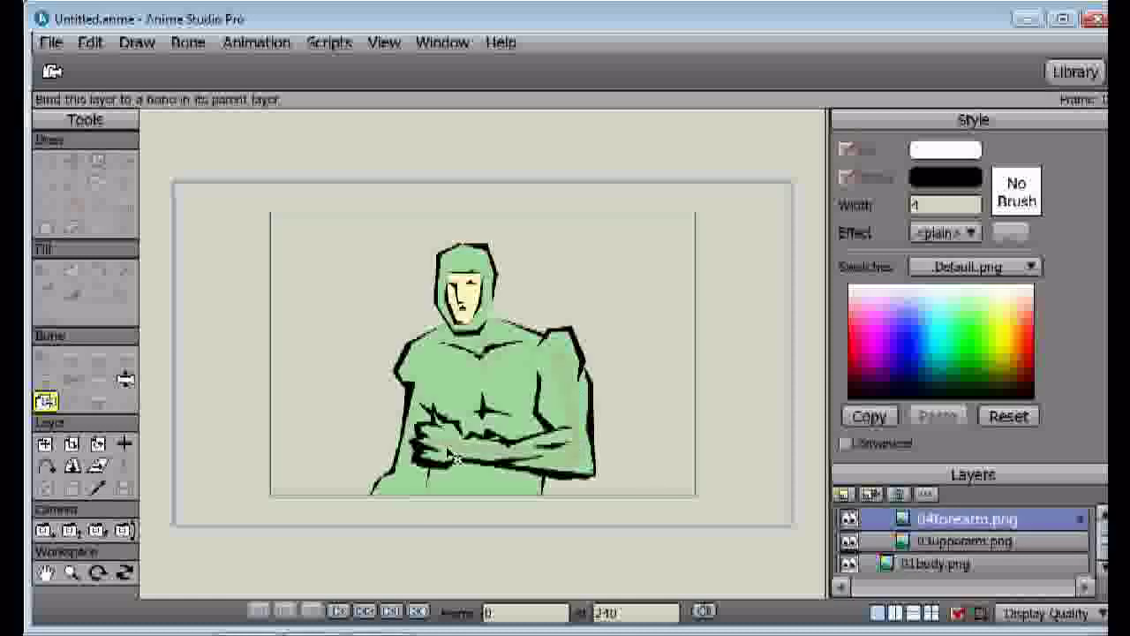
{"action": "left_click", "coordinate": [557, 468]}
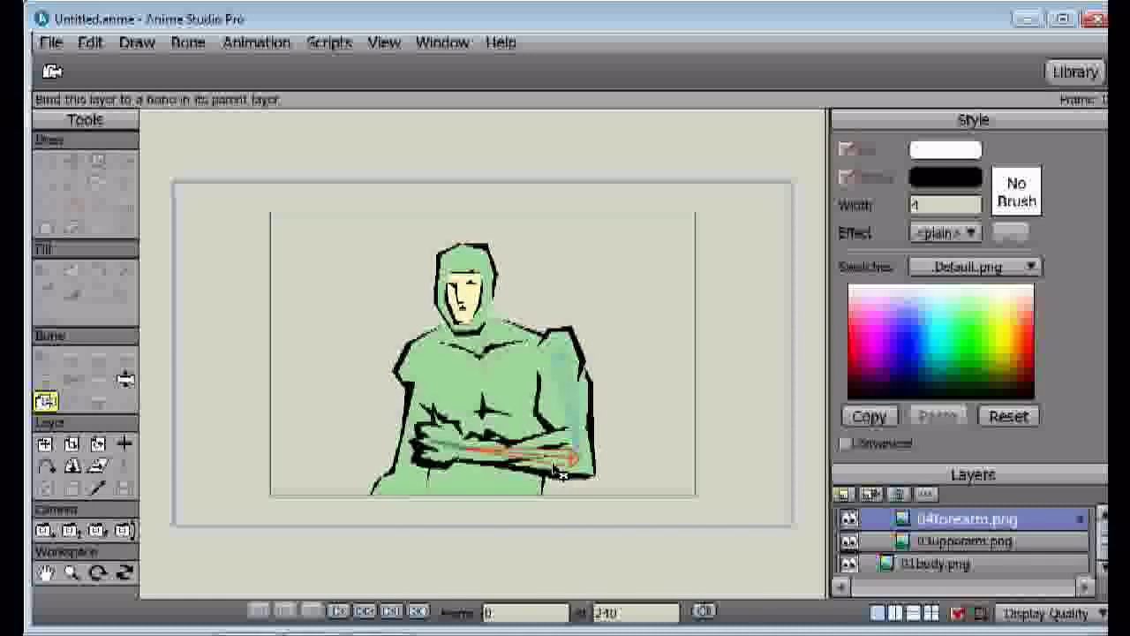
{"action": "scroll", "coordinate": [1104, 521], "scroll_direction": "up", "scroll_amount": 3}
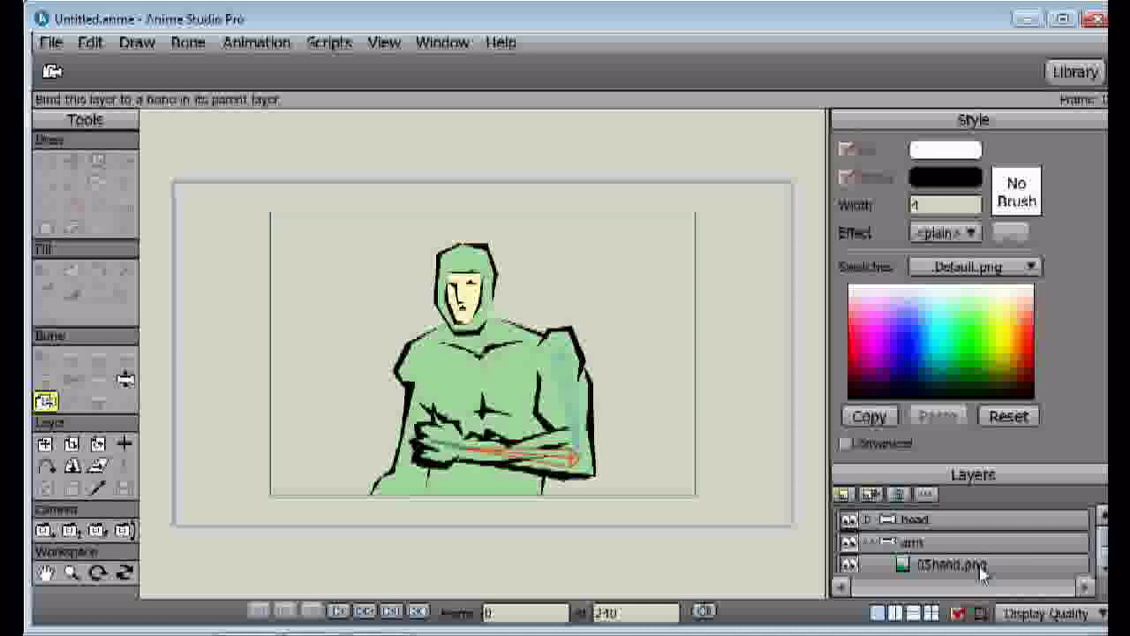
{"action": "left_click", "coordinate": [982, 570]}
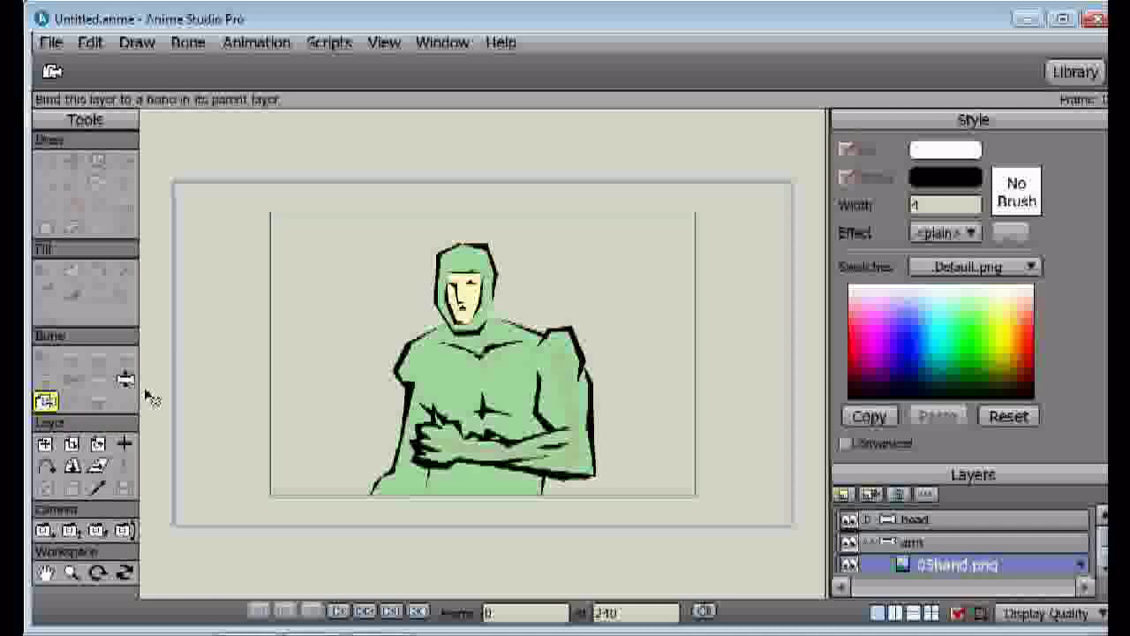
Step: On the arm bone layer, reduce the bone strength of the upper arm, forearm and hand bones to 0
{"action": "left_click", "coordinate": [923, 541]}
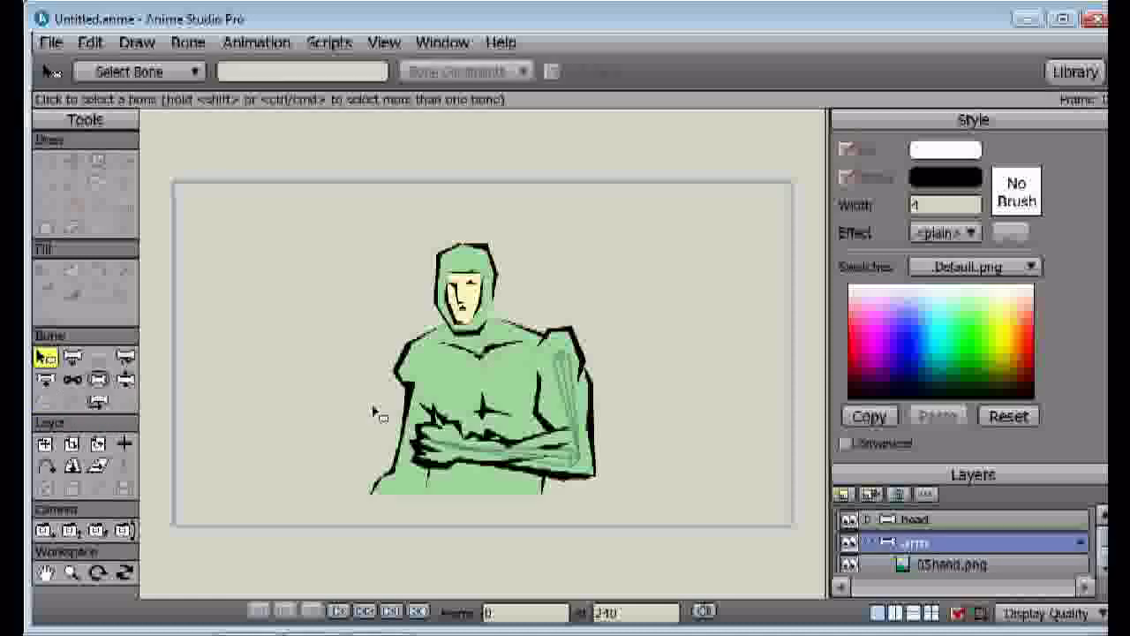
{"action": "left_click", "coordinate": [124, 380]}
{"action": "left_click", "coordinate": [98, 380]}
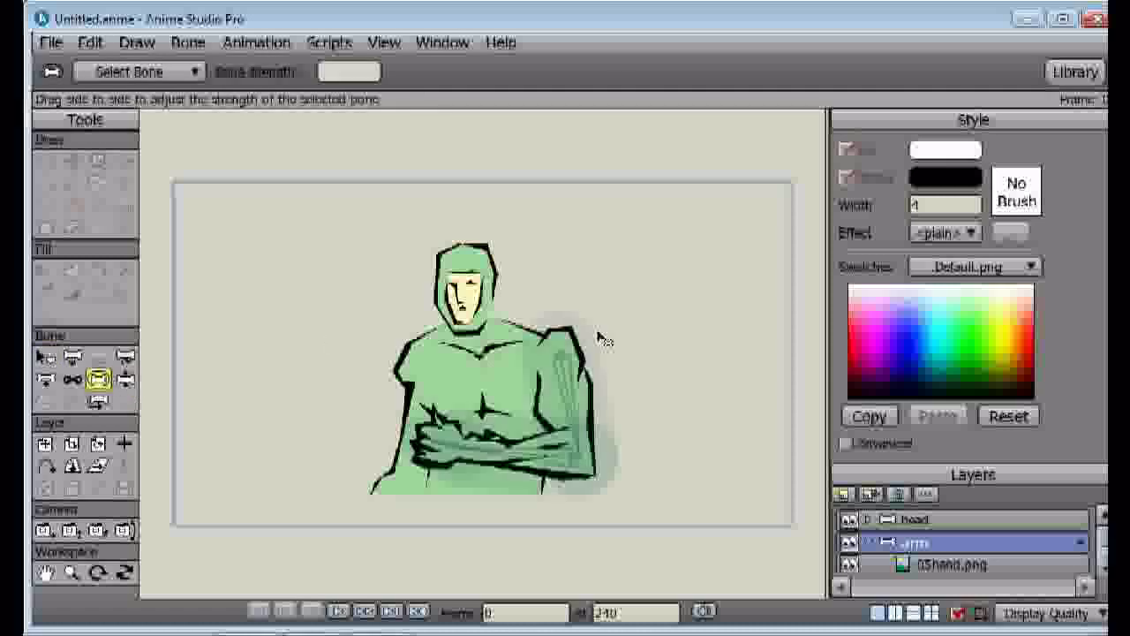
{"action": "left_click", "coordinate": [562, 379]}
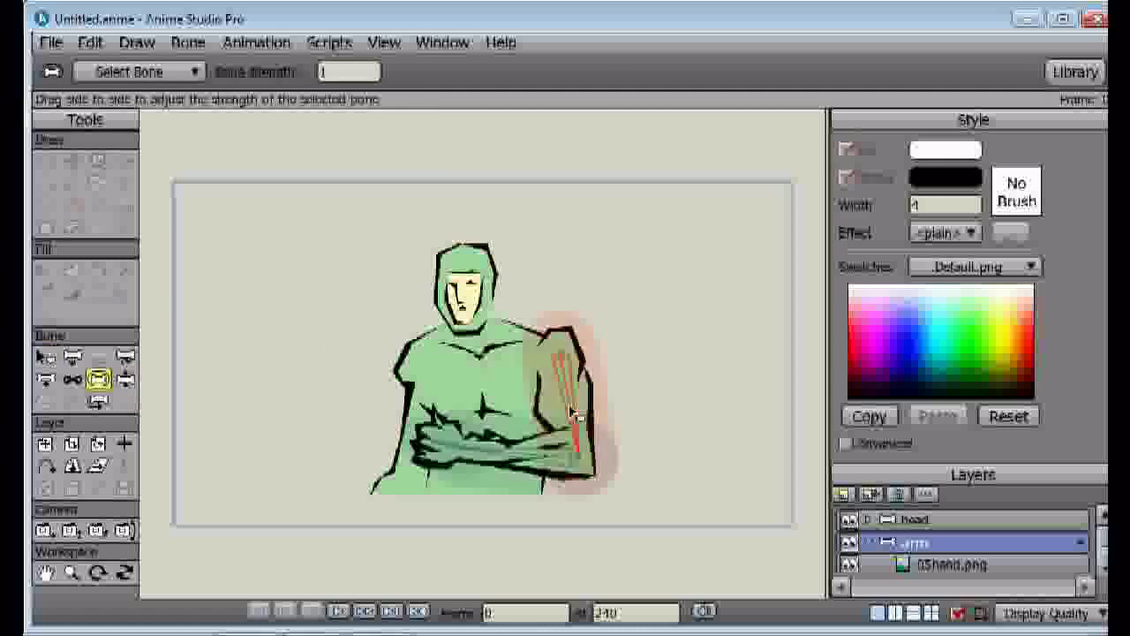
{"action": "left_click_drag", "start_coordinate": [573, 416], "coordinate": [455, 422]}
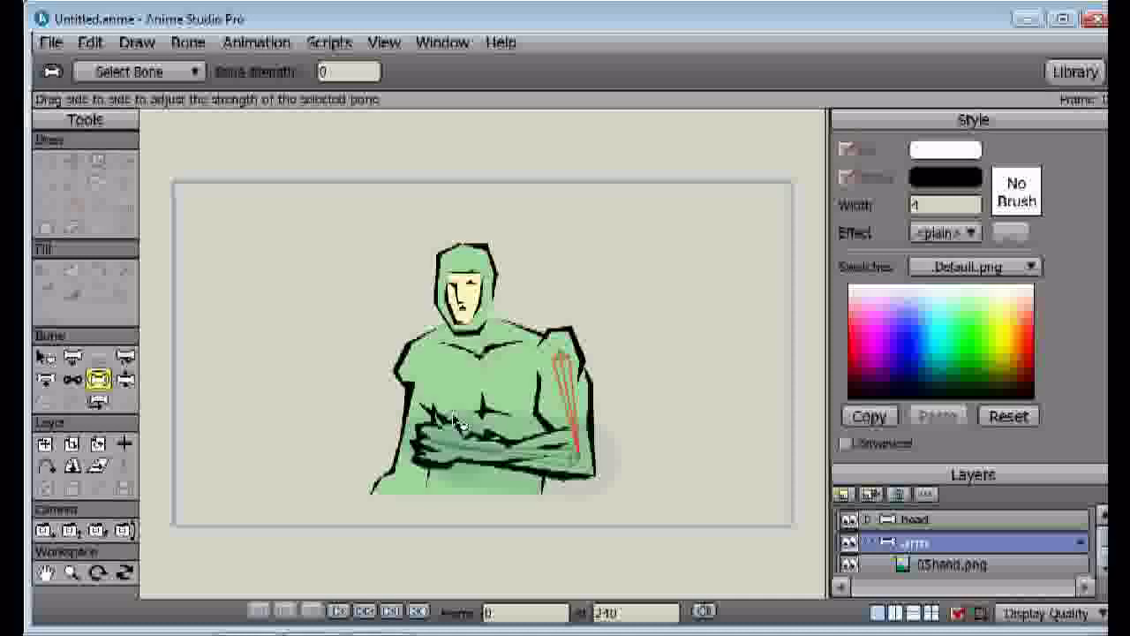
{"action": "left_click", "coordinate": [563, 459]}
{"action": "left_click_drag", "start_coordinate": [562, 461], "coordinate": [437, 450]}
{"action": "left_click", "coordinate": [437, 450]}
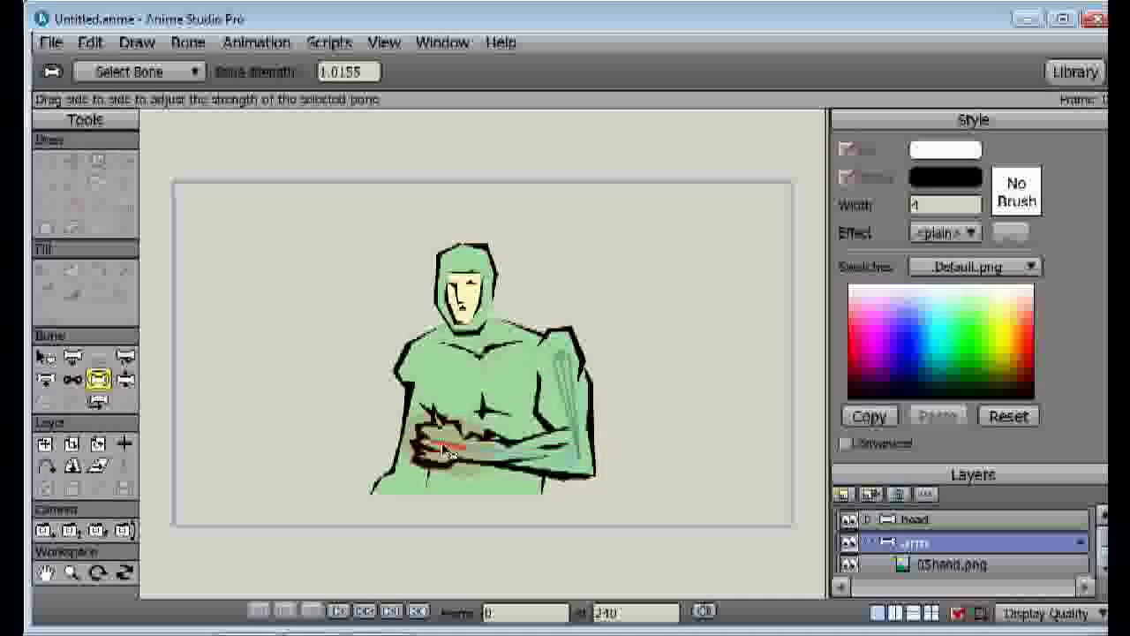
{"action": "left_click_drag", "start_coordinate": [349, 439], "coordinate": [159, 397]}
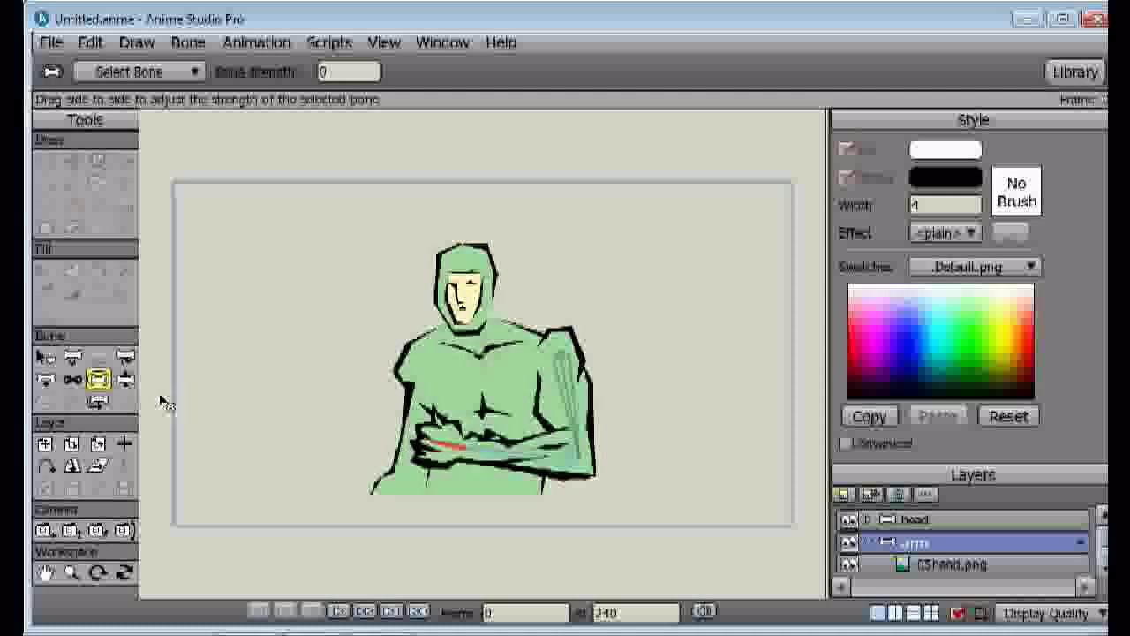
Step: Test the forearm and hand movement on the arm bone layer with Manipulate Bones
{"action": "left_click", "coordinate": [123, 379]}
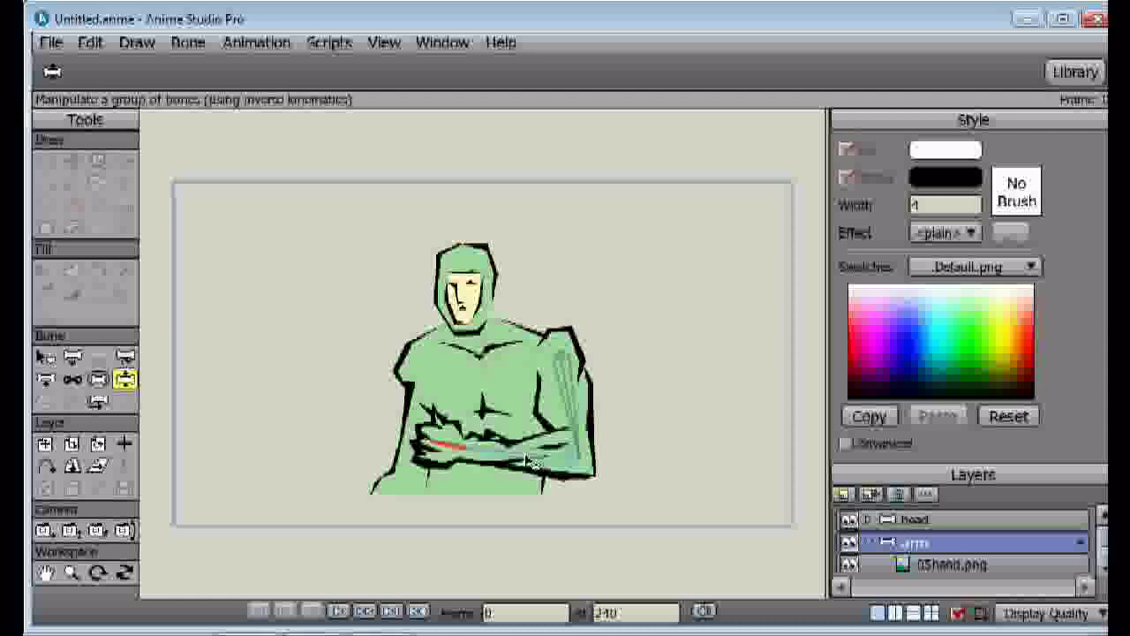
{"action": "mouse_move", "coordinate": [512, 459]}
{"action": "left_mouse_down"}
{"action": "mouse_move", "coordinate": [567, 464]}
{"action": "mouse_move", "coordinate": [525, 480]}
{"action": "mouse_move", "coordinate": [530, 456]}
{"action": "mouse_move", "coordinate": [512, 457]}
{"action": "left_mouse_up"}
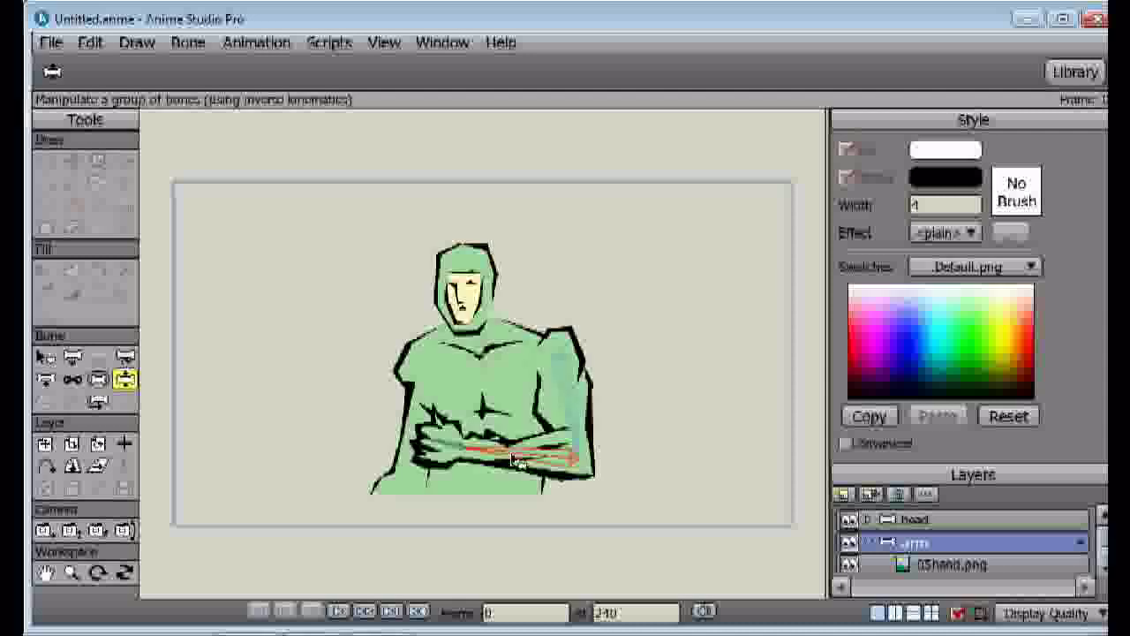
{"action": "left_click_drag", "start_coordinate": [516, 460], "coordinate": [510, 461]}
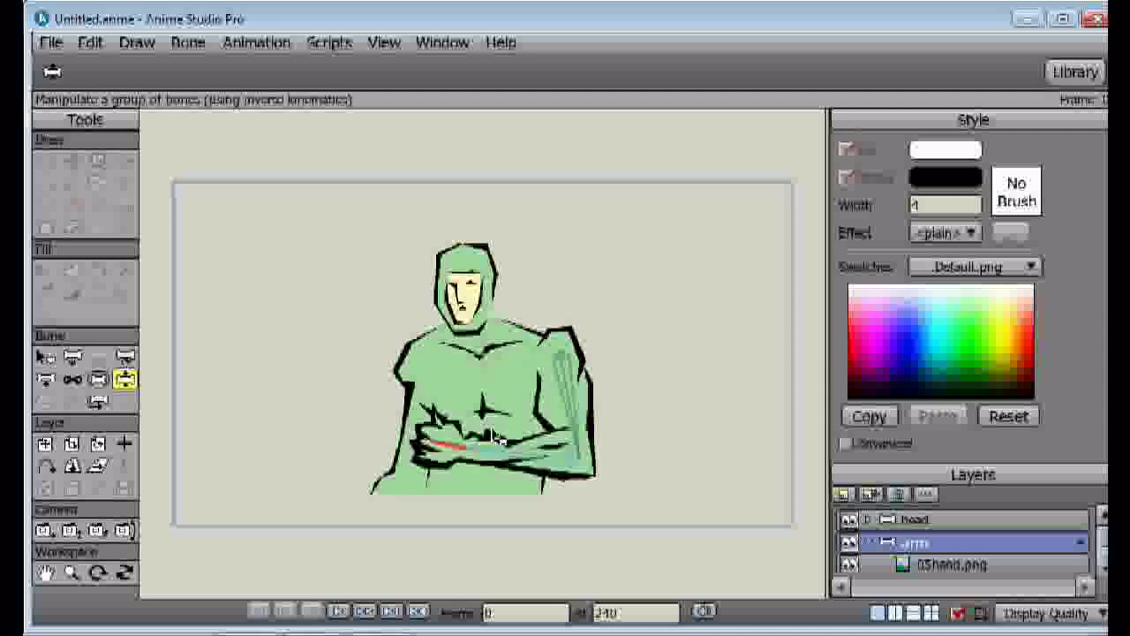
Step: Bind the 05hand.png layer to the hand bone of the arm bone layer
{"action": "left_click", "coordinate": [943, 570]}
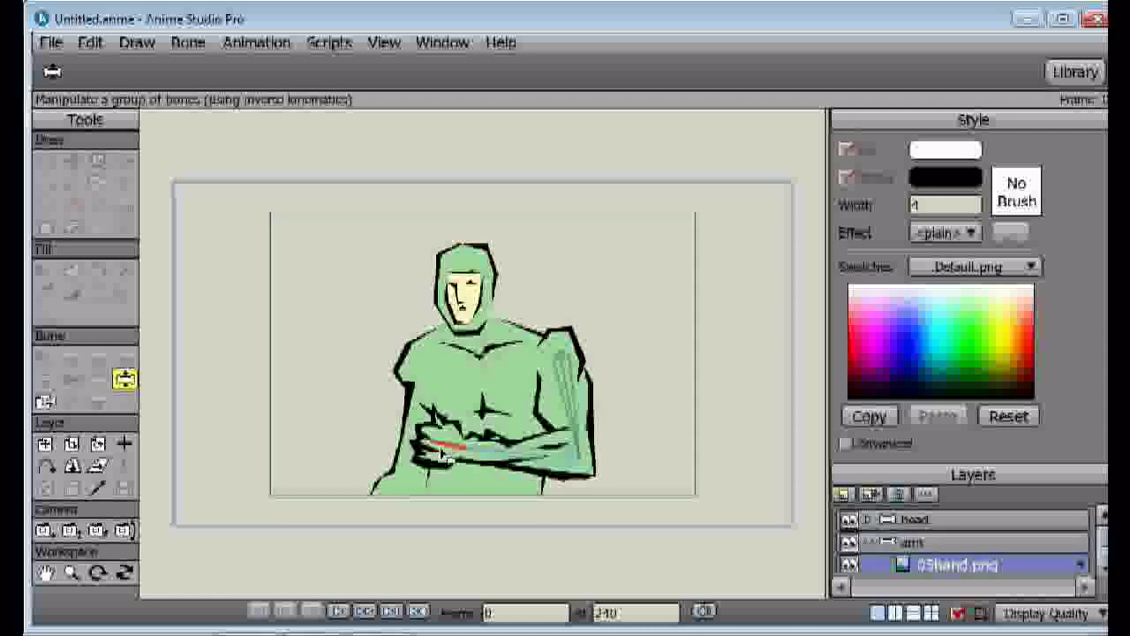
{"action": "left_click", "coordinate": [45, 402]}
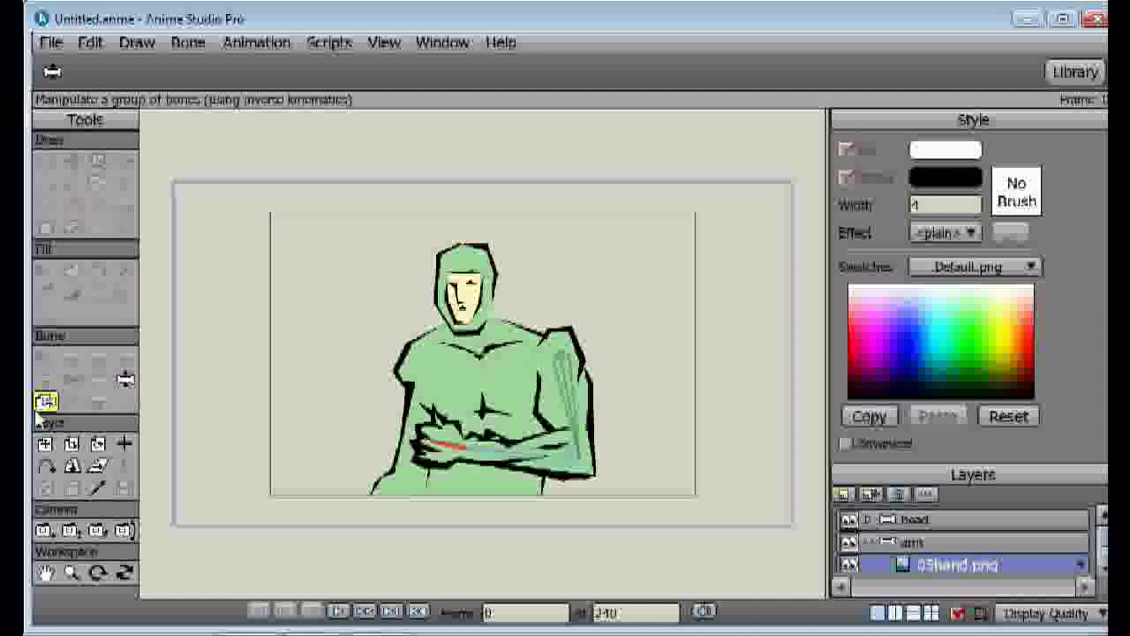
{"action": "left_click", "coordinate": [458, 452]}
{"action": "left_click", "coordinate": [456, 457]}
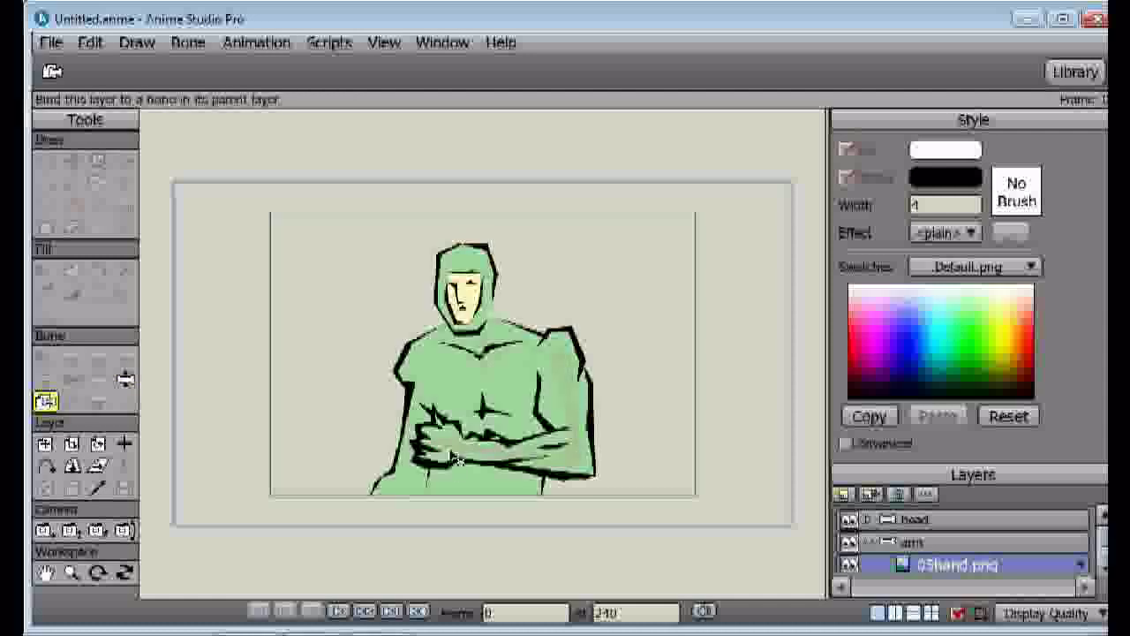
{"action": "left_click", "coordinate": [458, 451]}
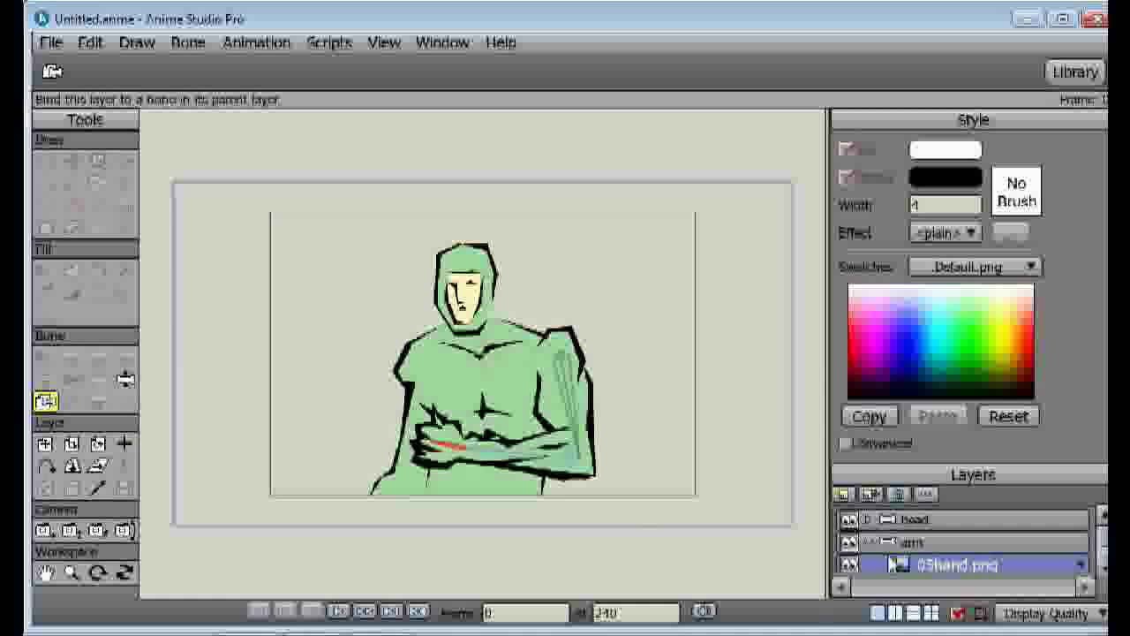
Step: On the arm bone layer, select the forearm bone and raise the forearm and hand slightly with Manipulate Bones
{"action": "left_click", "coordinate": [906, 541]}
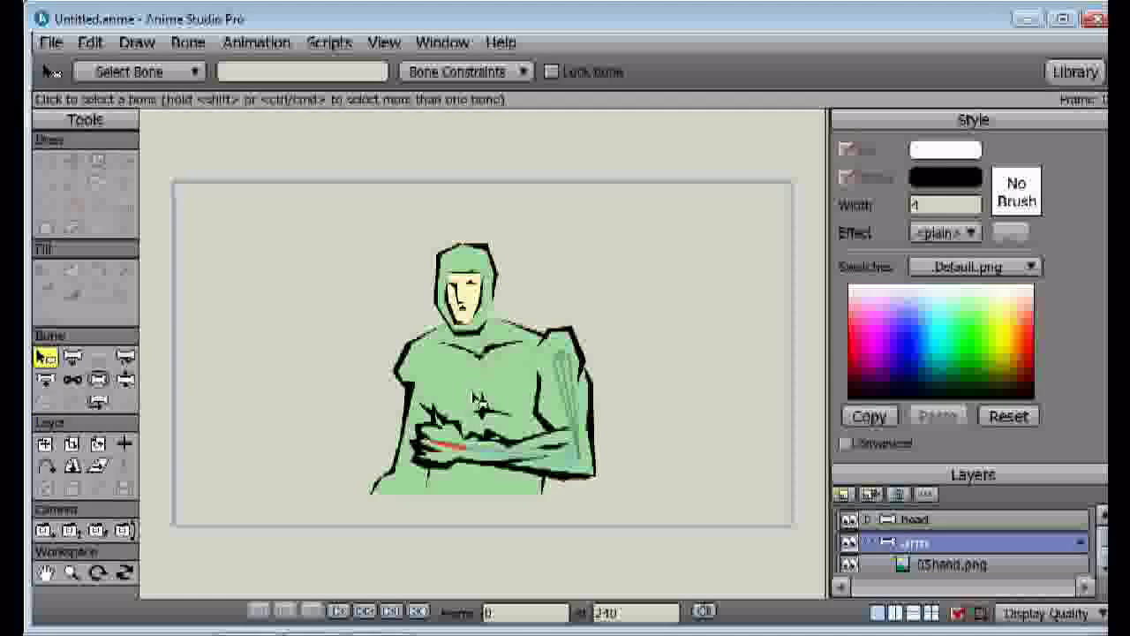
{"action": "left_click", "coordinate": [534, 473]}
{"action": "left_click", "coordinate": [535, 472]}
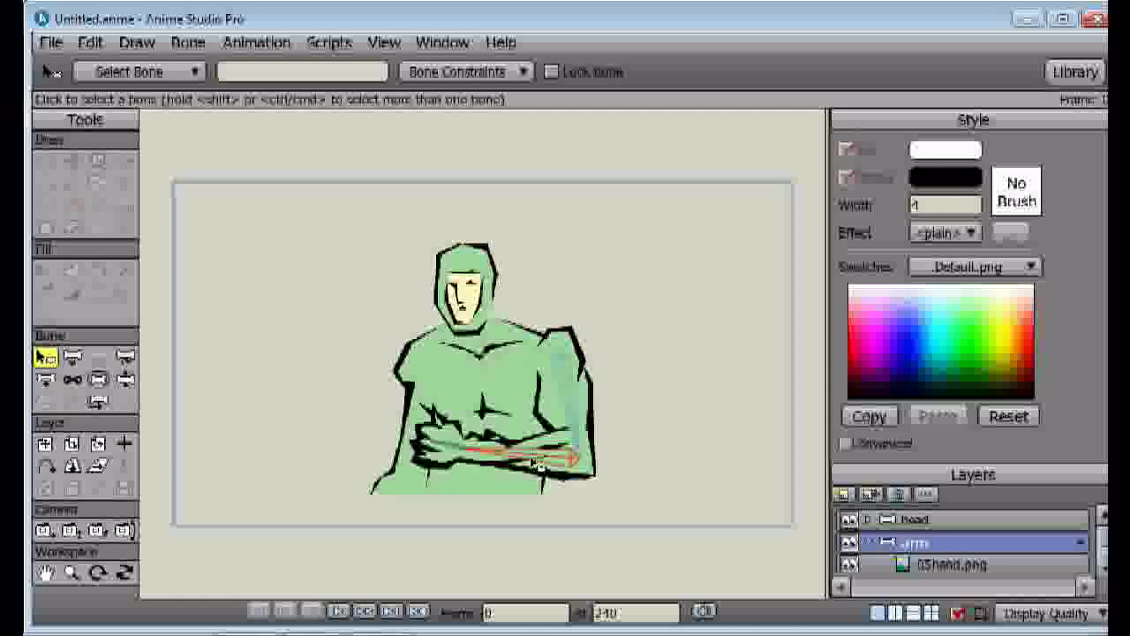
{"action": "mouse_move", "coordinate": [525, 454]}
{"action": "left_mouse_down"}
{"action": "mouse_move", "coordinate": [442, 464]}
{"action": "mouse_move", "coordinate": [438, 455]}
{"action": "mouse_move", "coordinate": [503, 455]}
{"action": "mouse_move", "coordinate": [423, 438]}
{"action": "mouse_move", "coordinate": [477, 433]}
{"action": "mouse_move", "coordinate": [347, 371]}
{"action": "mouse_move", "coordinate": [389, 406]}
{"action": "mouse_move", "coordinate": [530, 469]}
{"action": "mouse_move", "coordinate": [677, 444]}
{"action": "mouse_move", "coordinate": [642, 470]}
{"action": "mouse_move", "coordinate": [380, 468]}
{"action": "mouse_move", "coordinate": [522, 448]}
{"action": "left_mouse_up"}
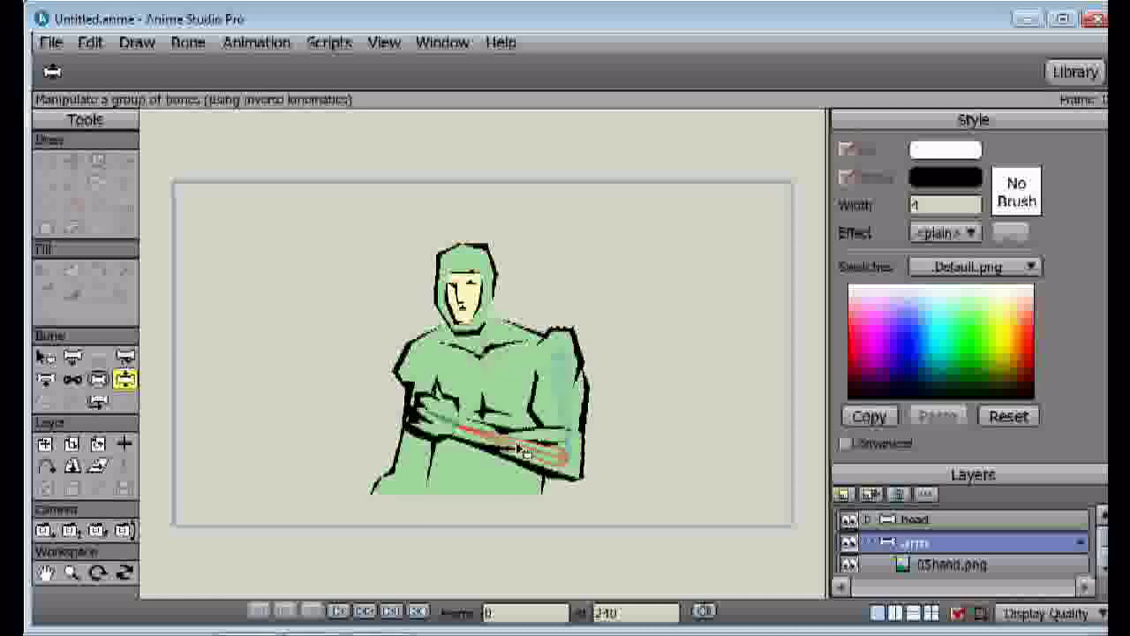
Step: Select the head bone layer and tilt the head slightly with Manipulate Bones
{"action": "left_click", "coordinate": [944, 520]}
{"action": "left_click_drag", "start_coordinate": [468, 314], "coordinate": [501, 315]}
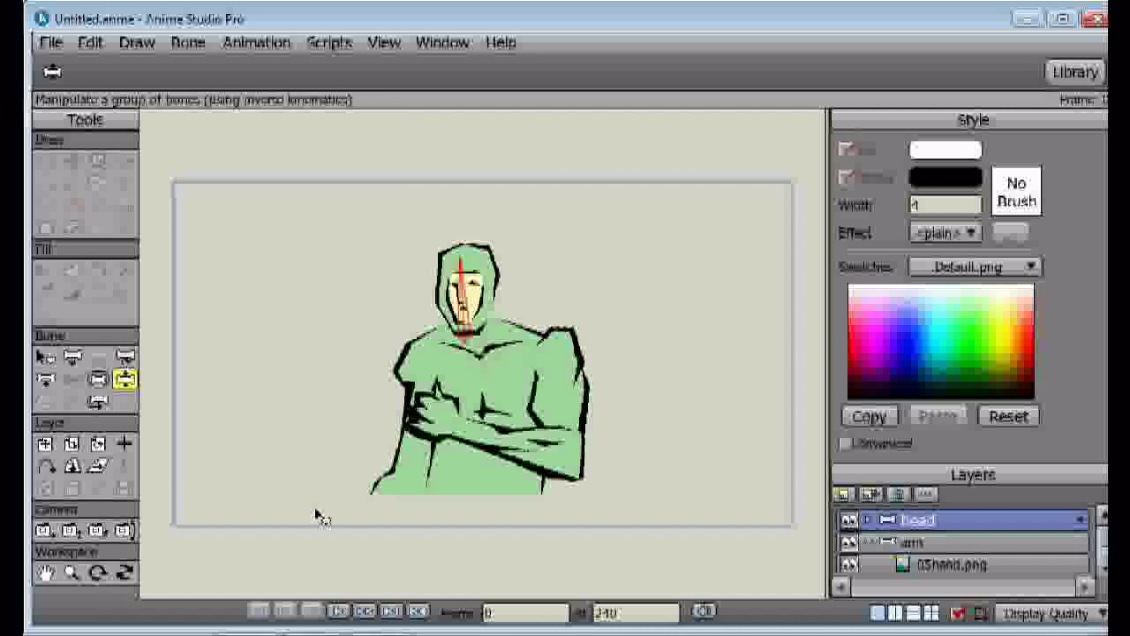
{"action": "mouse_move", "coordinate": [353, 626]}
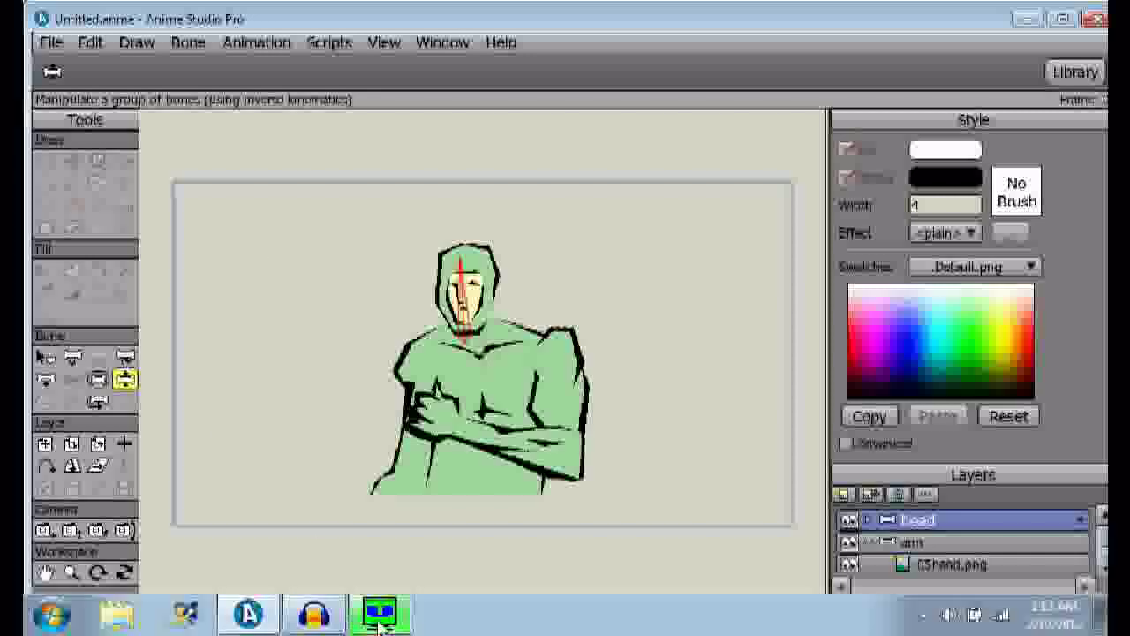